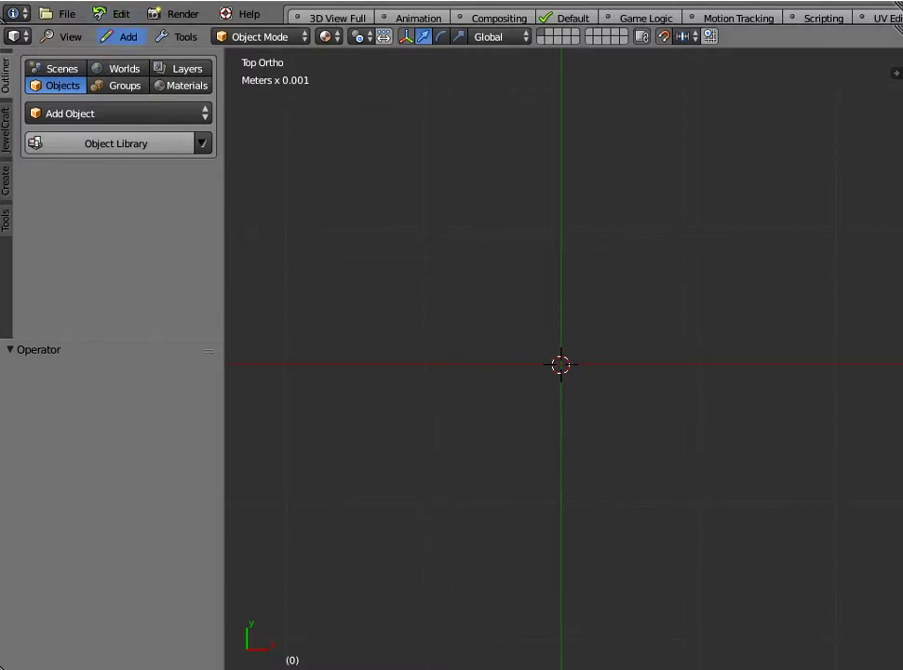
# Step: Add an Enneper curve at the origin with its default parameters
pyautogui.click(127, 36)
pyautogui.moveTo(149, 75)
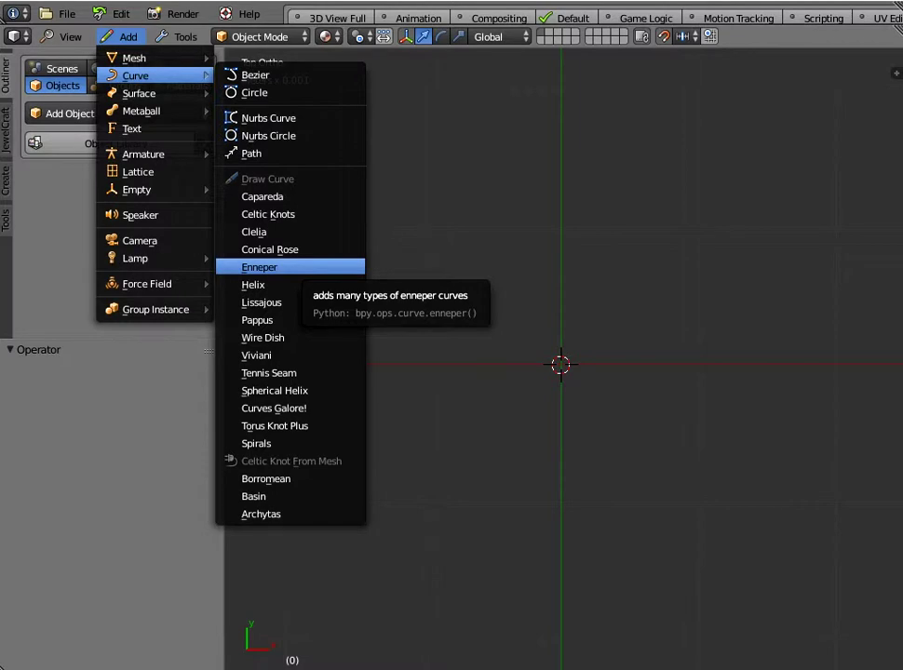
pyautogui.click(258, 268)
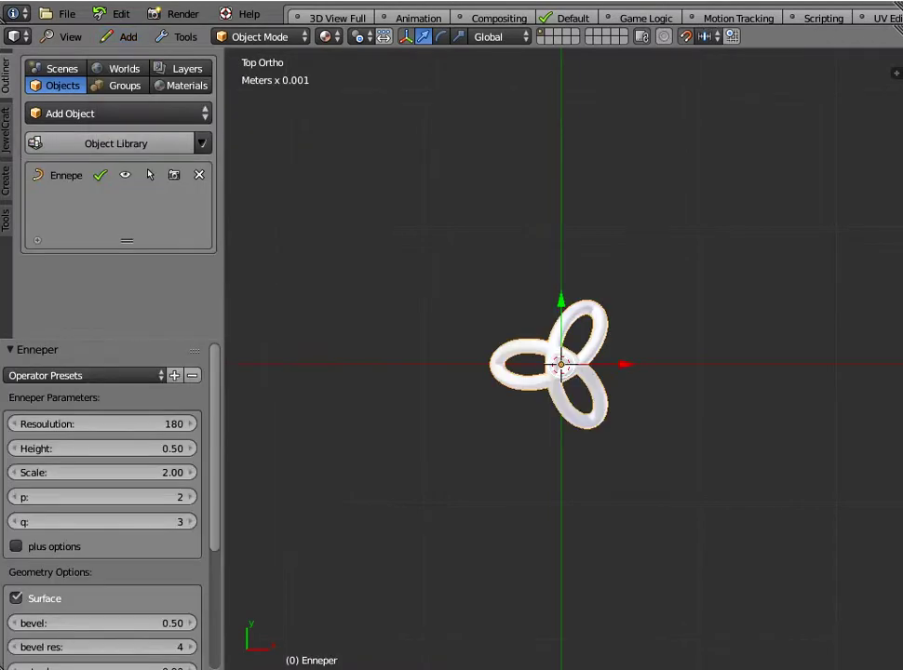
# Step: Enlarge the operator settings area so the Enneper geometry and location options are visible
pyautogui.click(6, 130)
pyautogui.click(6, 75)
pyautogui.press('t')
pyautogui.press('t')
pyautogui.press('t')
pyautogui.press('t')
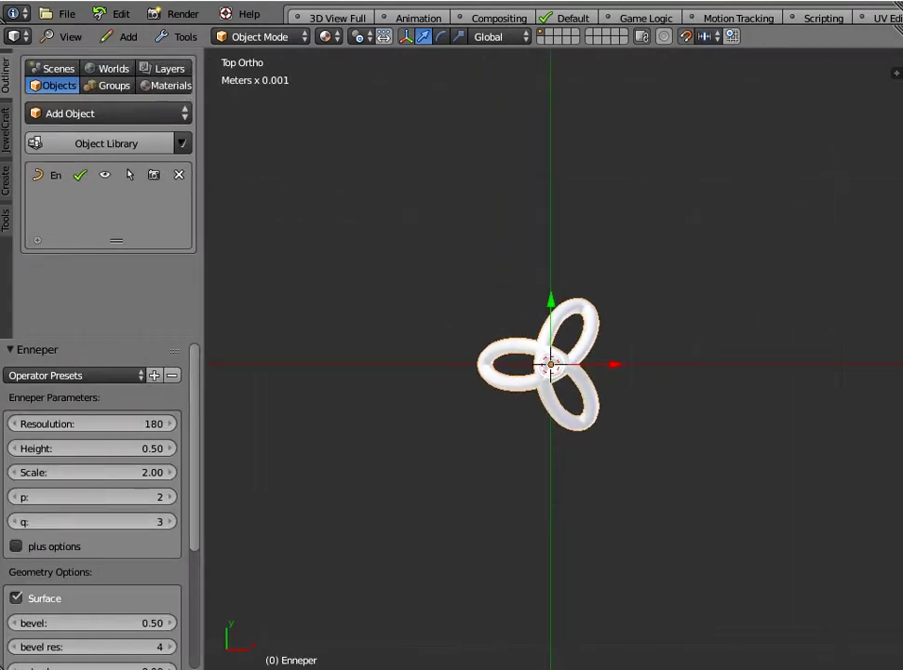
pyautogui.moveTo(102, 339); pyautogui.dragTo(102, 199)
# Step: Enter edit mode on the Enneper curve in an angled close-up view
pyautogui.moveTo(521, 418); pyautogui.dragTo(563, 325, button='middle')
pyautogui.scroll(3, 583, 333)
pyautogui.scroll(2, 549, 372)
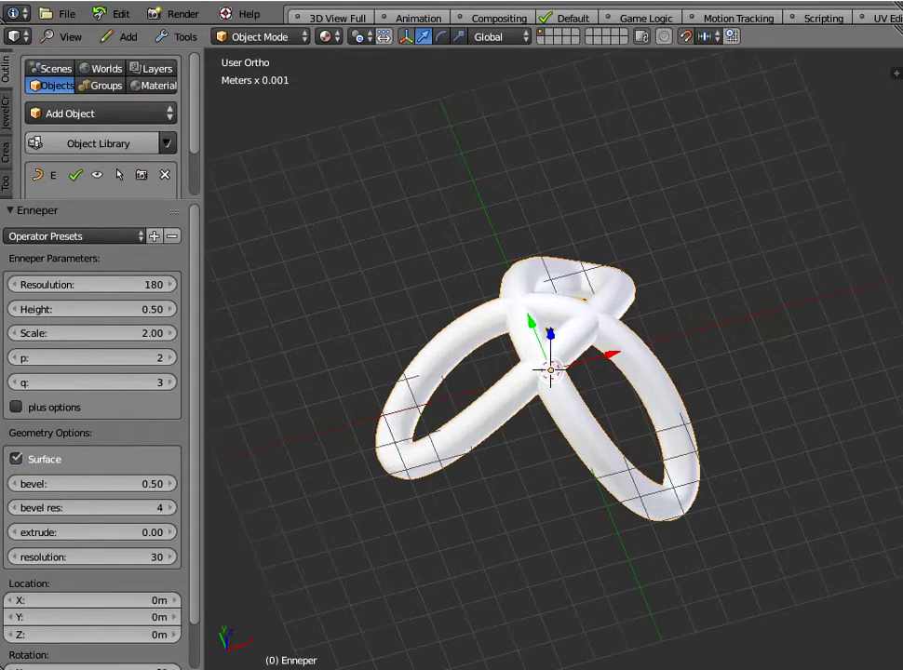
pyautogui.scroll(1, 549, 372)
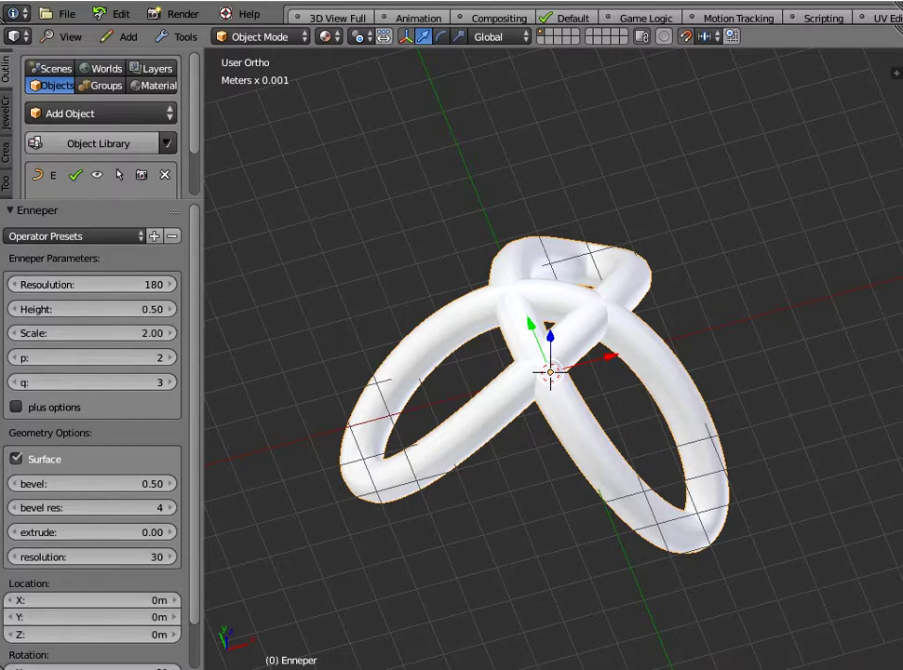
pyautogui.press('Tab')
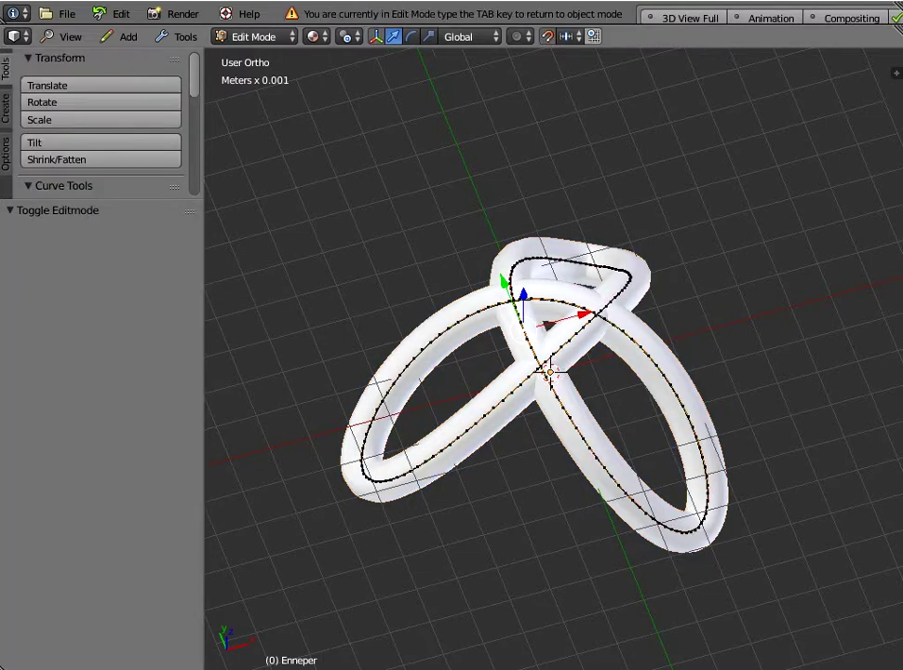
# Step: Move a control point just above the central crossing by 1 mm along the Y axis
pyautogui.scroll(5, 553, 360)
pyautogui.rightClick(553, 345)
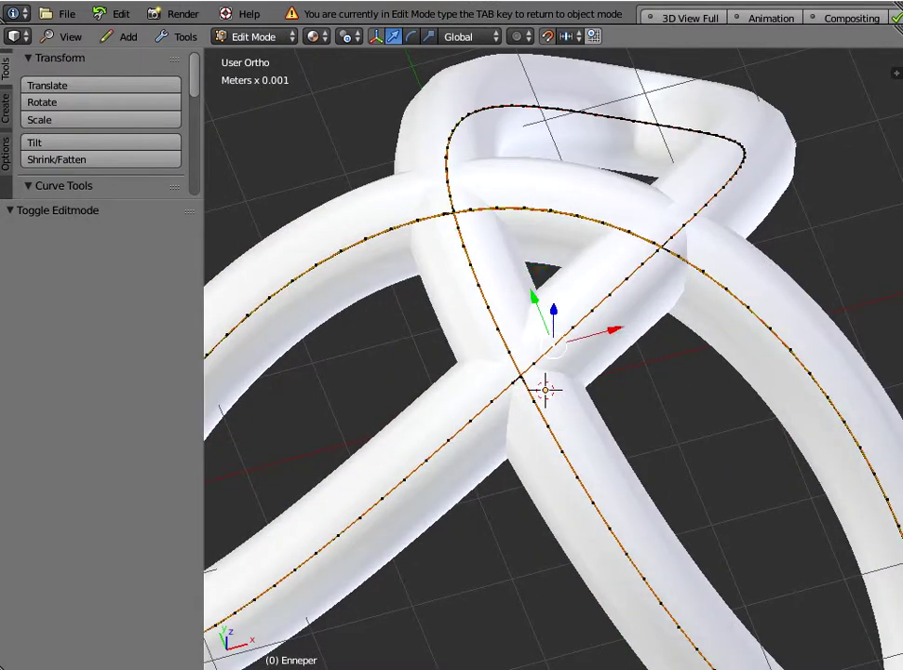
pyautogui.rightClick(609, 293)
pyautogui.rightClick(591, 310)
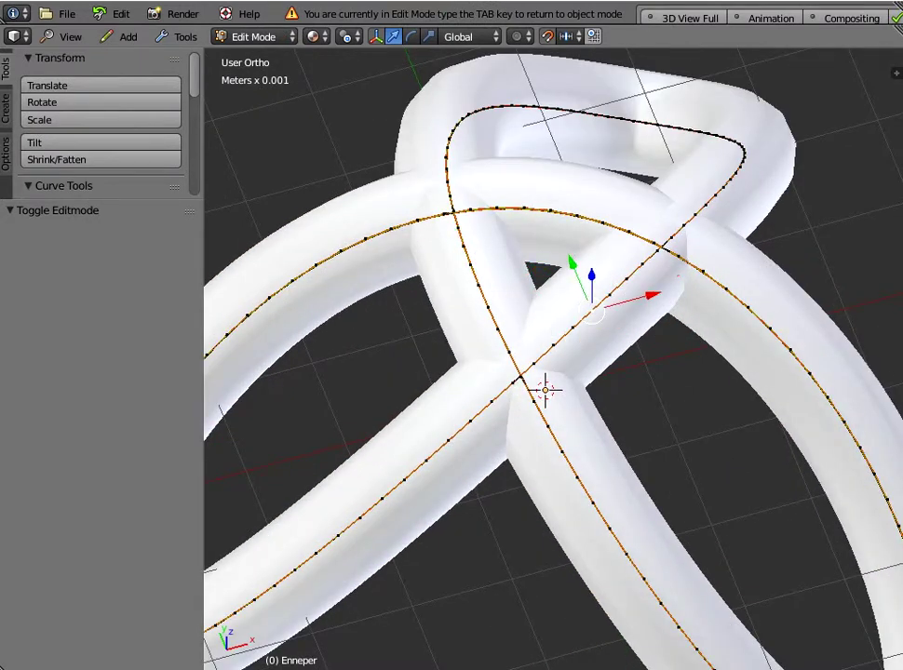
pyautogui.scroll(4, 591, 310)
pyautogui.rightClick(594, 293)
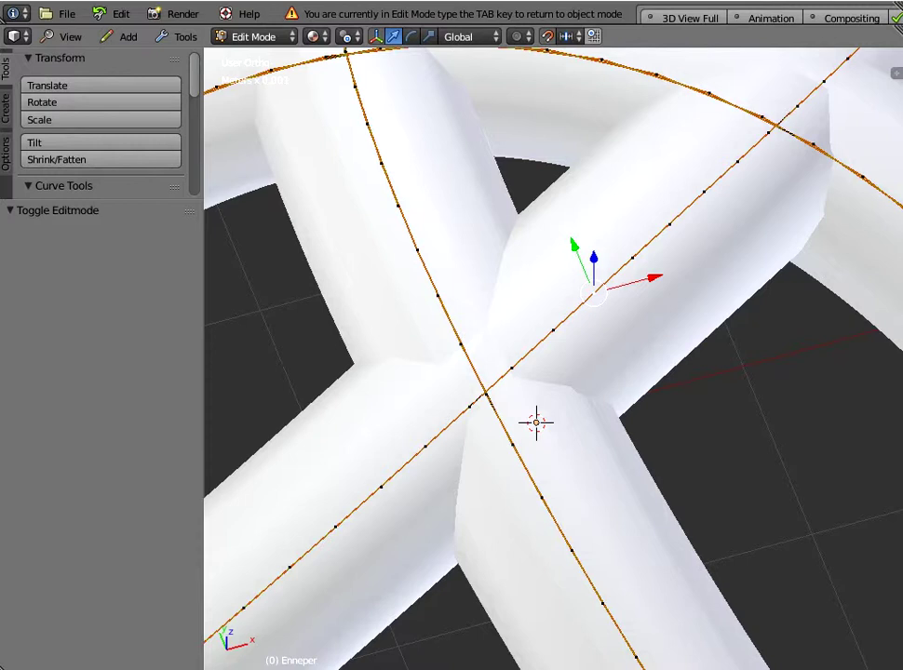
pyautogui.press('g')
pyautogui.press('y')
pyautogui.press('1')
pyautogui.press('Return')
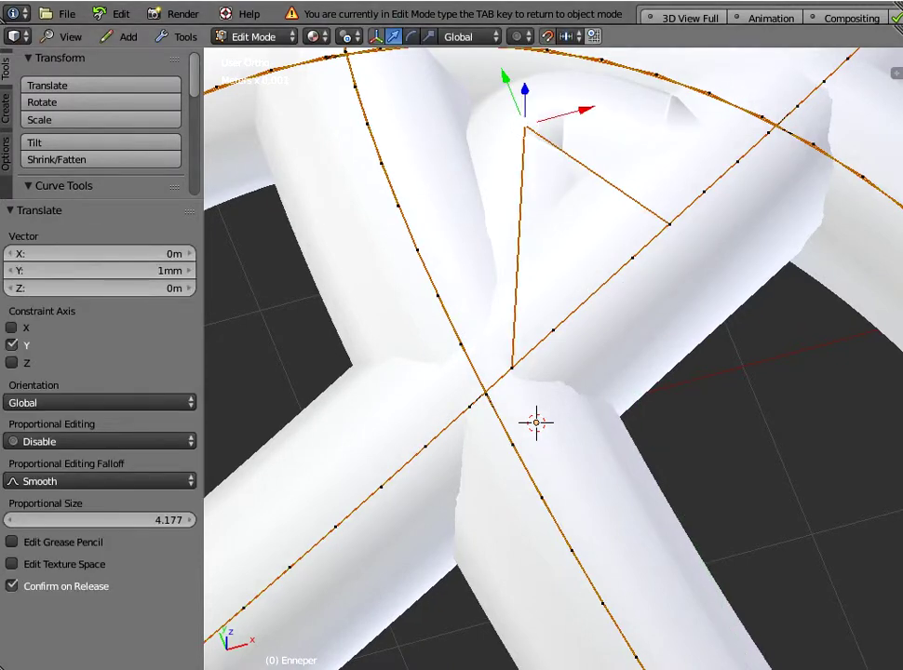
# Step: Turn off snapping and move a neighbouring point near the crossing by about -0.51 mm along the Y axis
pyautogui.hotkey('shift', 'Tab')
pyautogui.rightClick(553, 330)
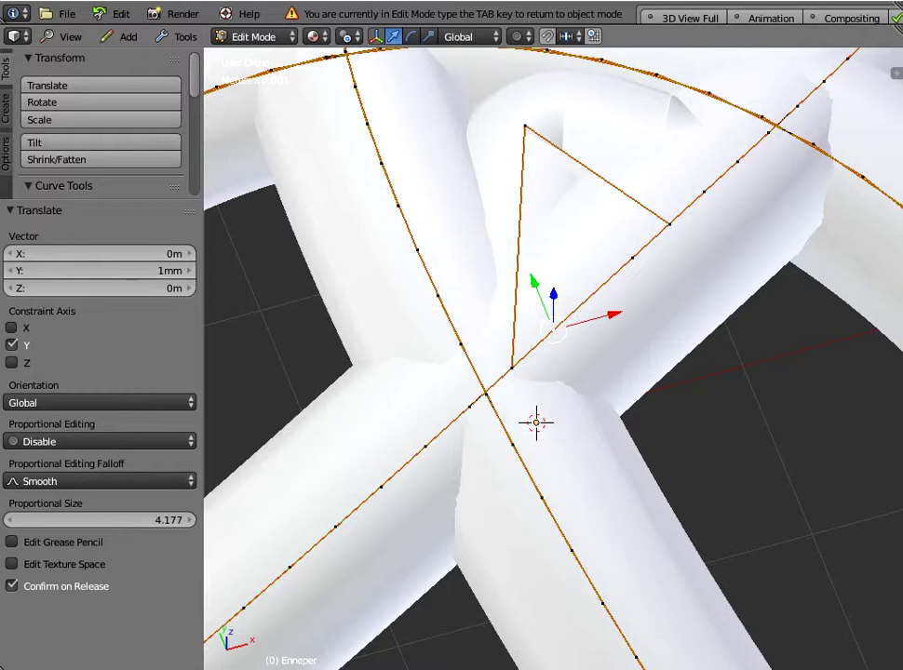
pyautogui.press('g')
pyautogui.press('y')
pyautogui.press('Return')
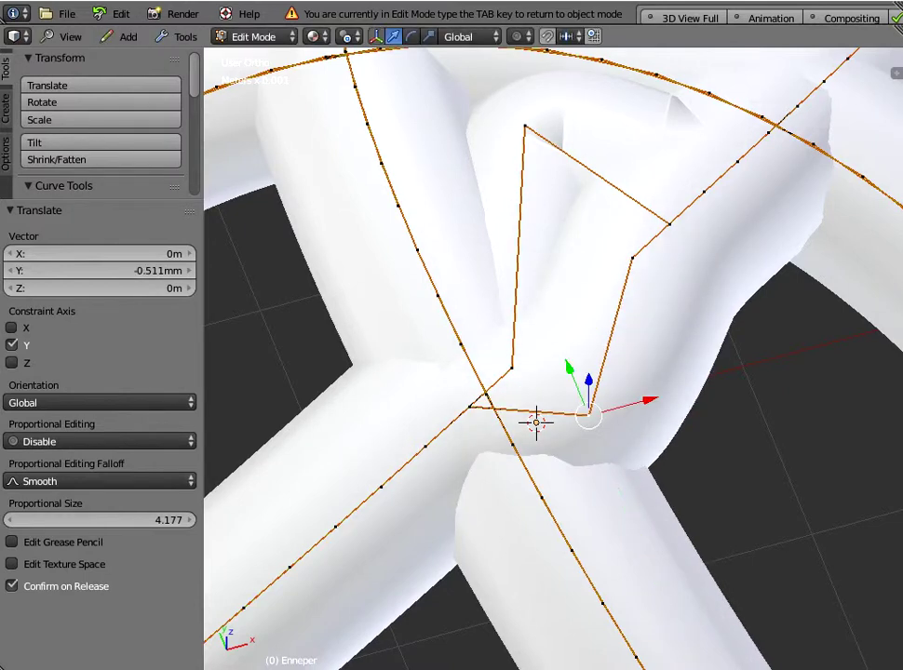
# Step: Move two more points on the lower side of the crossing by about -0.435 mm and -0.43 mm along the Y axis
pyautogui.rightClick(469, 407)
pyautogui.moveTo(450, 358); pyautogui.dragTo(480, 432)
pyautogui.rightClick(381, 485)
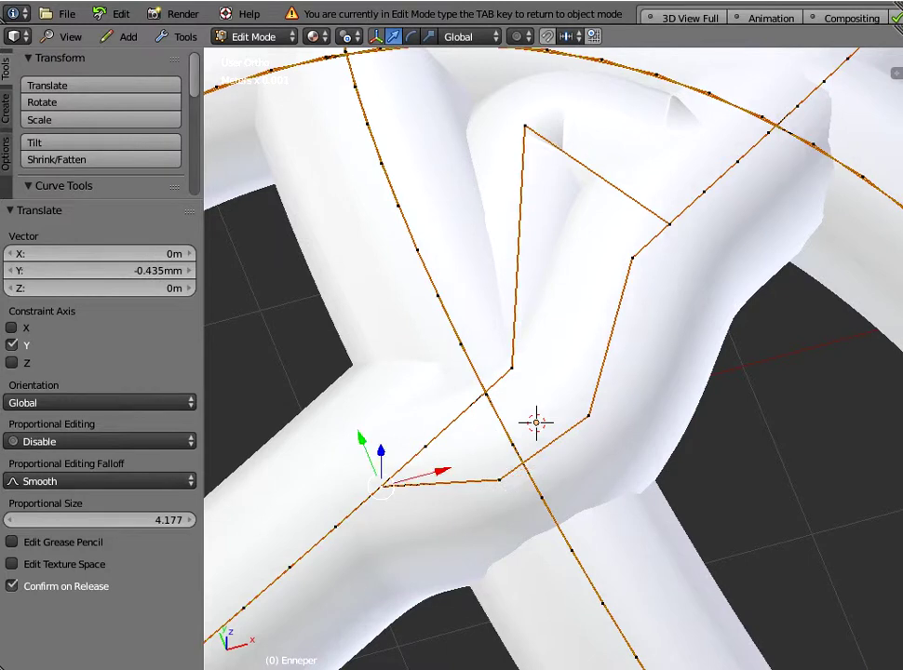
pyautogui.press('g')
pyautogui.press('y')
pyautogui.press('Return')
# Step: Examine the displaced section of the curve by selecting individual points around it
pyautogui.scroll(-4, 554, 359)
pyautogui.moveTo(549, 373); pyautogui.dragTo(588, 385, button='middle')
pyautogui.scroll(-1, 596, 363)
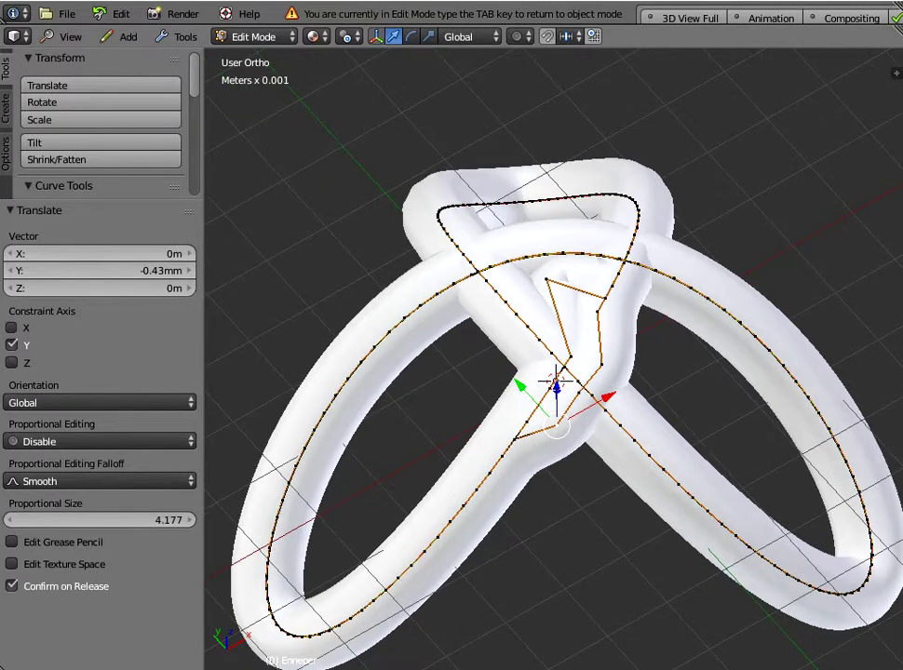
pyautogui.rightClick(436, 295)
pyautogui.rightClick(527, 422)
pyautogui.rightClick(557, 426)
pyautogui.rightClick(514, 439)
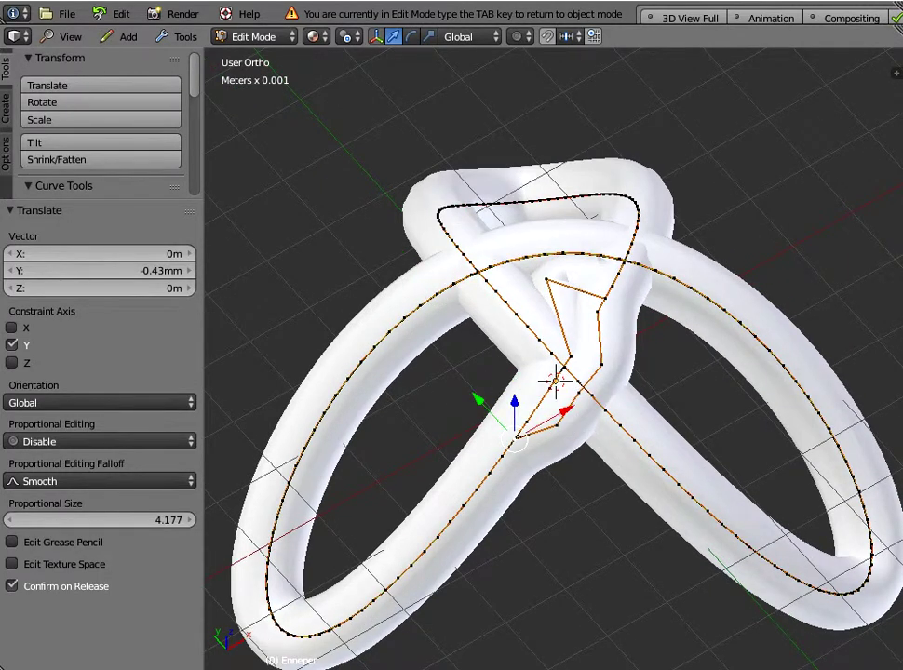
# Step: Return to object mode and delete the deformed Enneper curve
pyautogui.press('Tab')
pyautogui.scroll(-2, 517, 440)
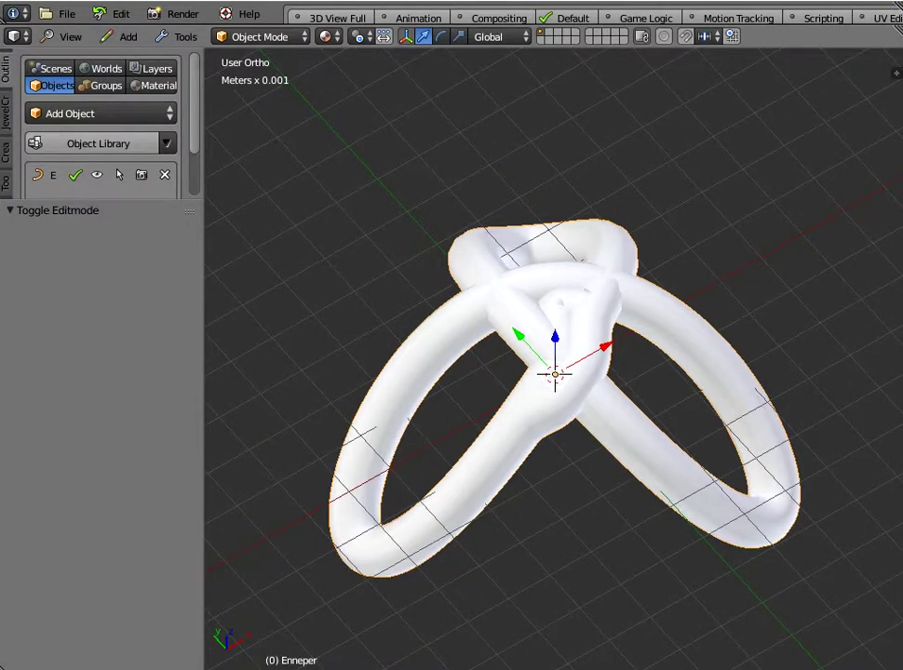
pyautogui.press('x')
pyautogui.press('Return')
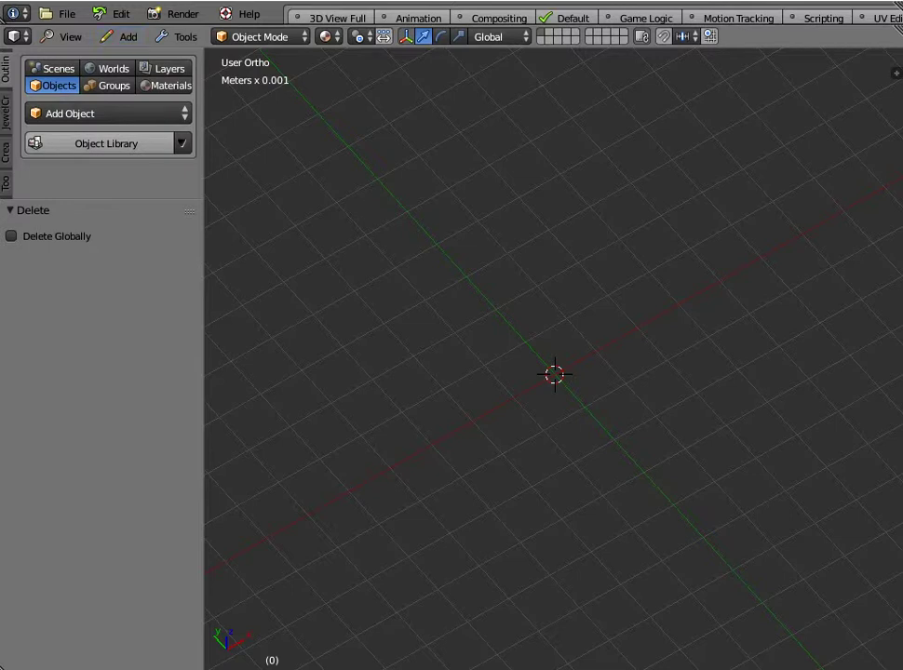
# Step: Add a new Enneper curve with plus options enabled and Rounds set to 1
pyautogui.click(120, 37)
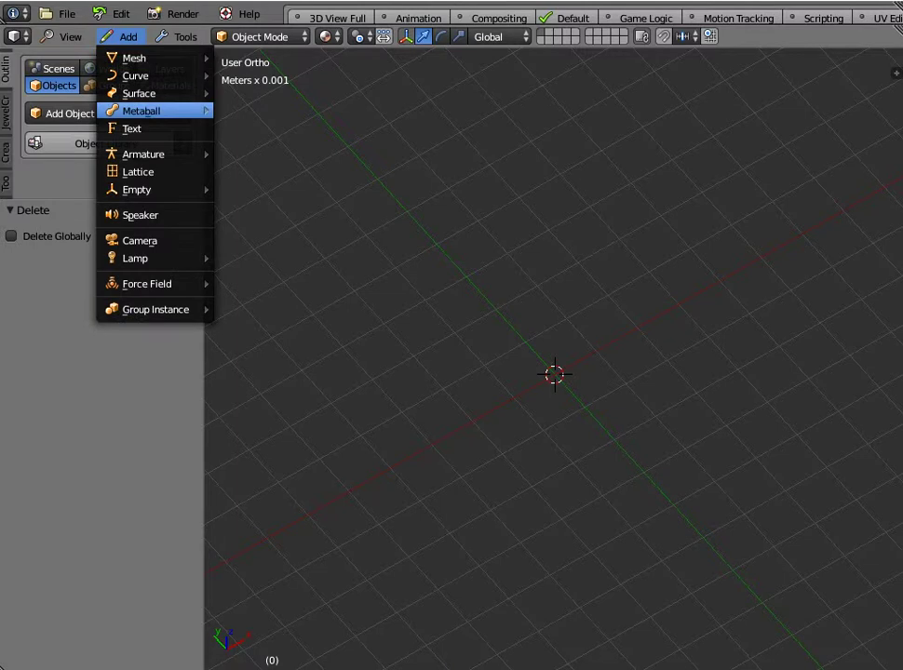
pyautogui.moveTo(140, 75)
pyautogui.click(260, 267)
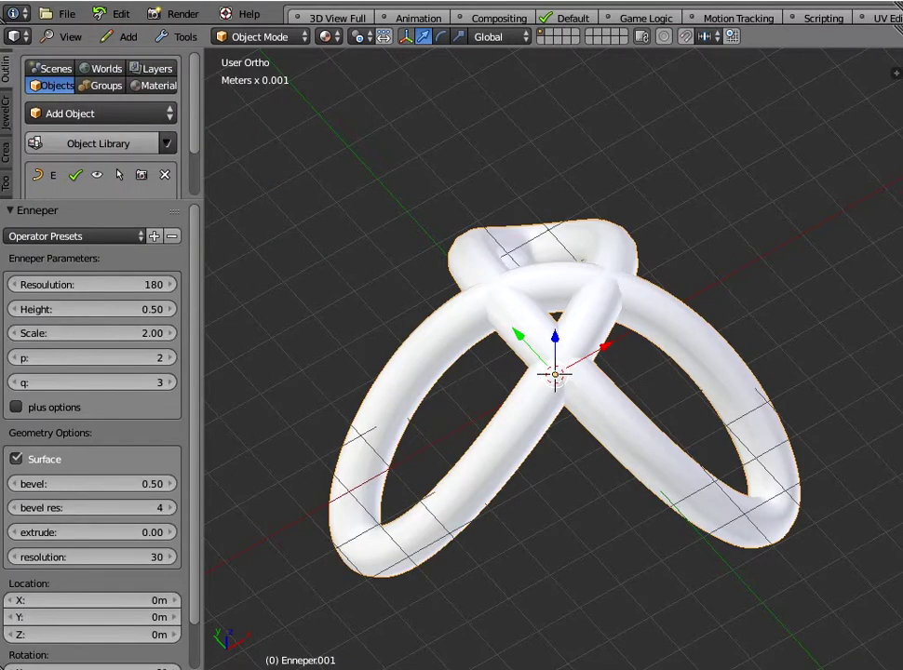
pyautogui.click(16, 407)
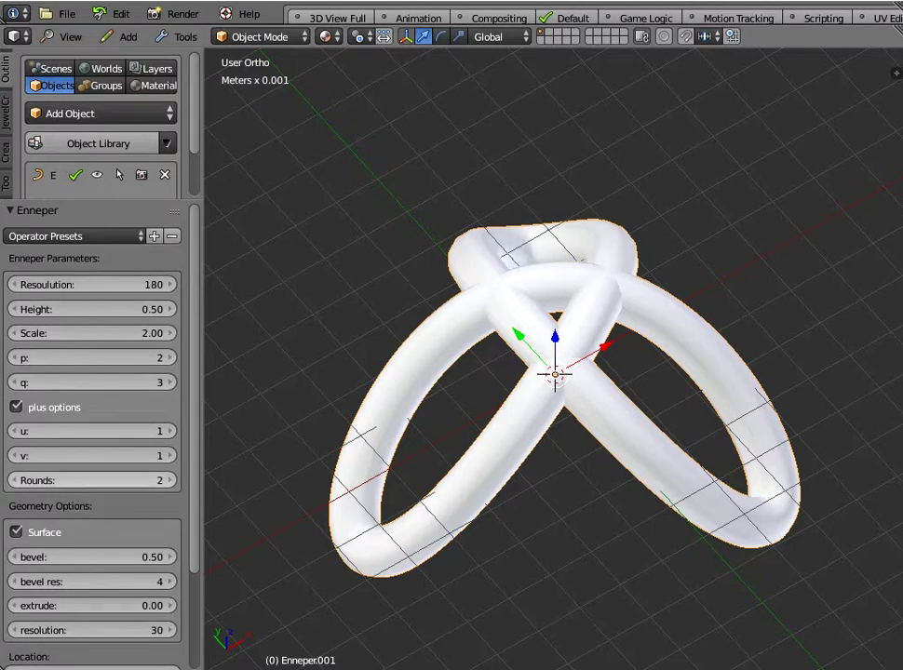
pyautogui.click(14, 481)
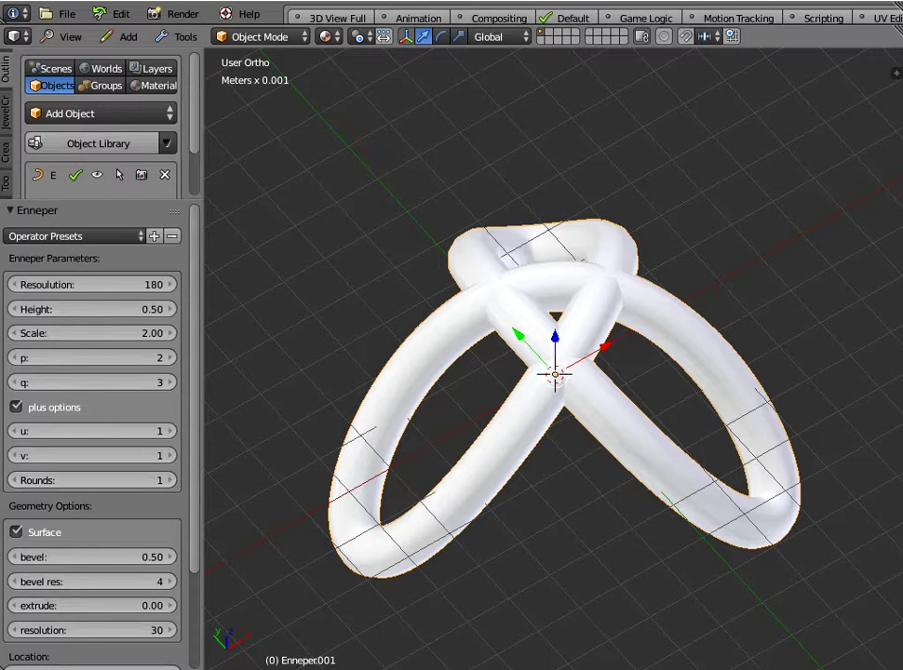
# Step: Enter edit mode and move a point at the base of the far loop by about 0.588 mm along the X axis
pyautogui.press('Tab')
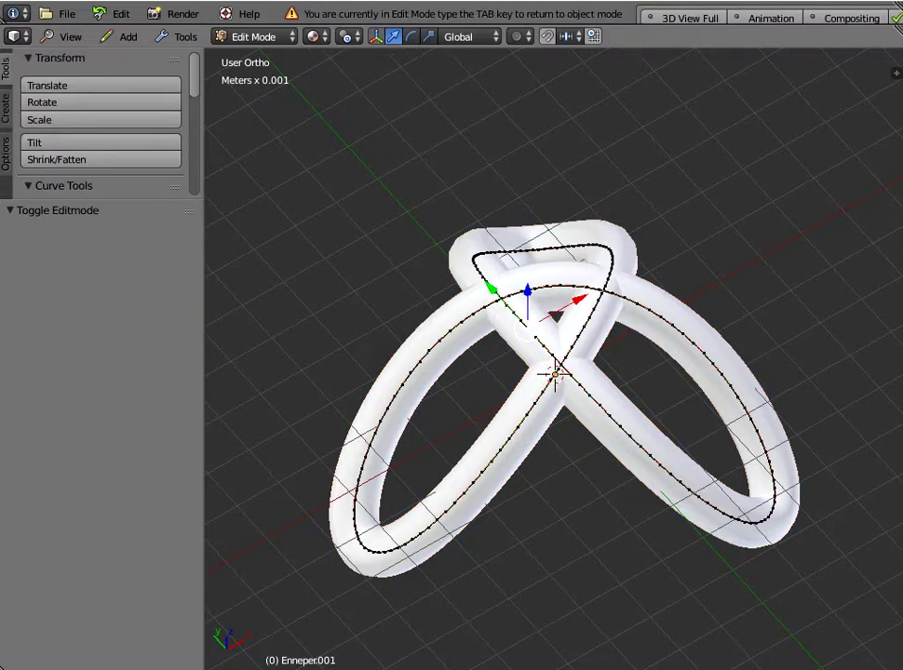
pyautogui.scroll(3, 555, 373)
pyautogui.moveTo(554, 373); pyautogui.dragTo(559, 430, button='middle')
pyautogui.rightClick(435, 258)
pyautogui.moveTo(437, 270); pyautogui.dragTo(439, 216, button='middle')
pyautogui.moveTo(481, 212); pyautogui.dragTo(509, 192)
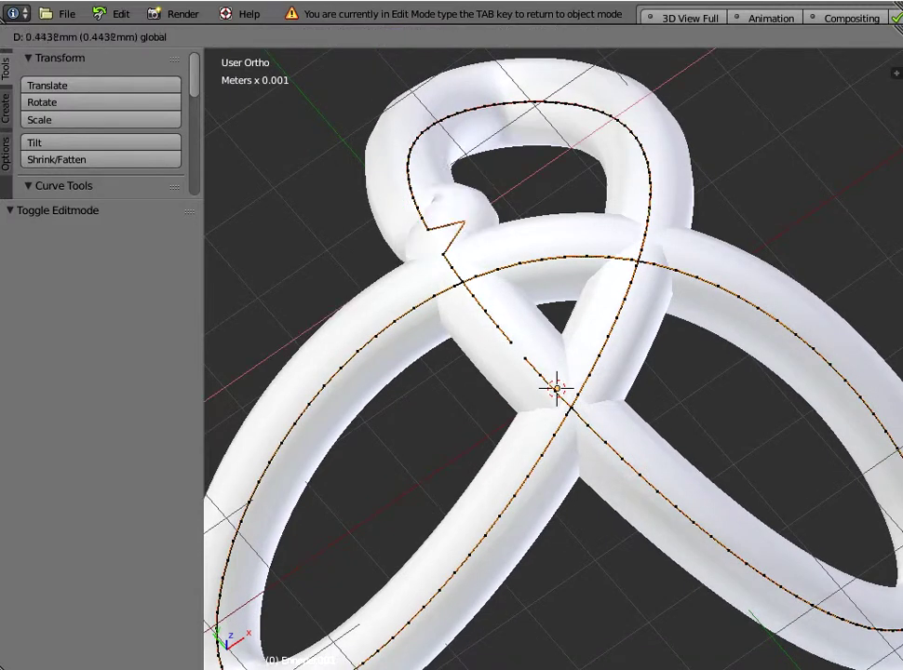
pyautogui.press('Return')
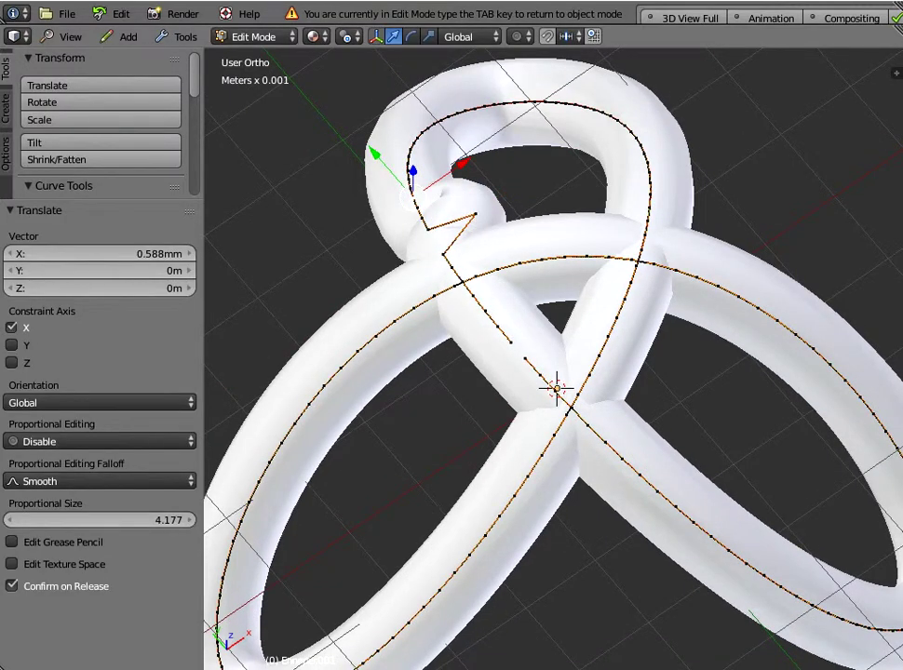
# Step: Move a nearby point on the far loop by about -0.622 mm along X and another by 0.5 mm along Y
pyautogui.moveTo(461, 164); pyautogui.dragTo(418, 194)
pyautogui.rightClick(449, 117)
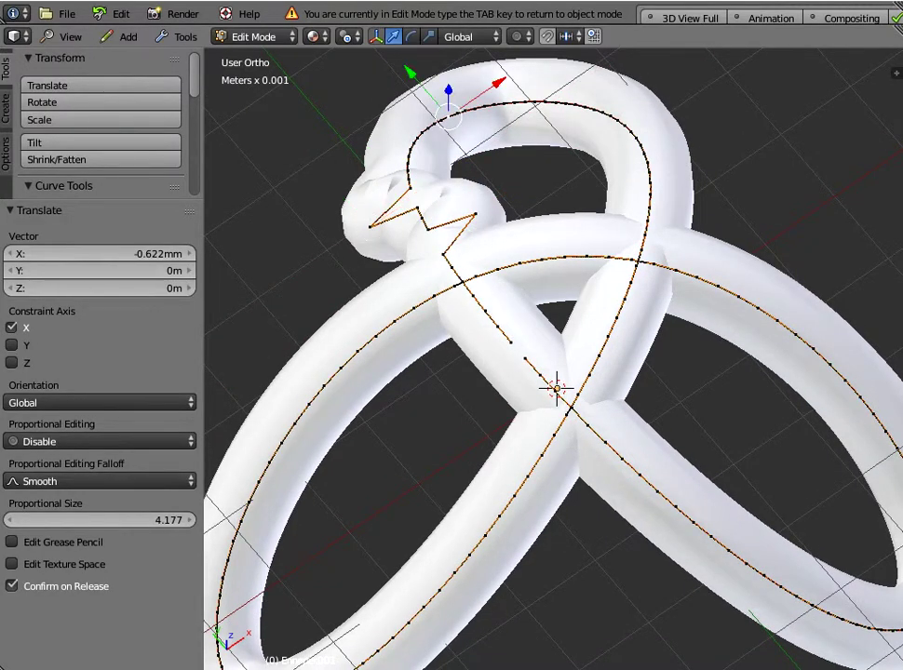
pyautogui.moveTo(410, 72); pyautogui.dragTo(382, 43)
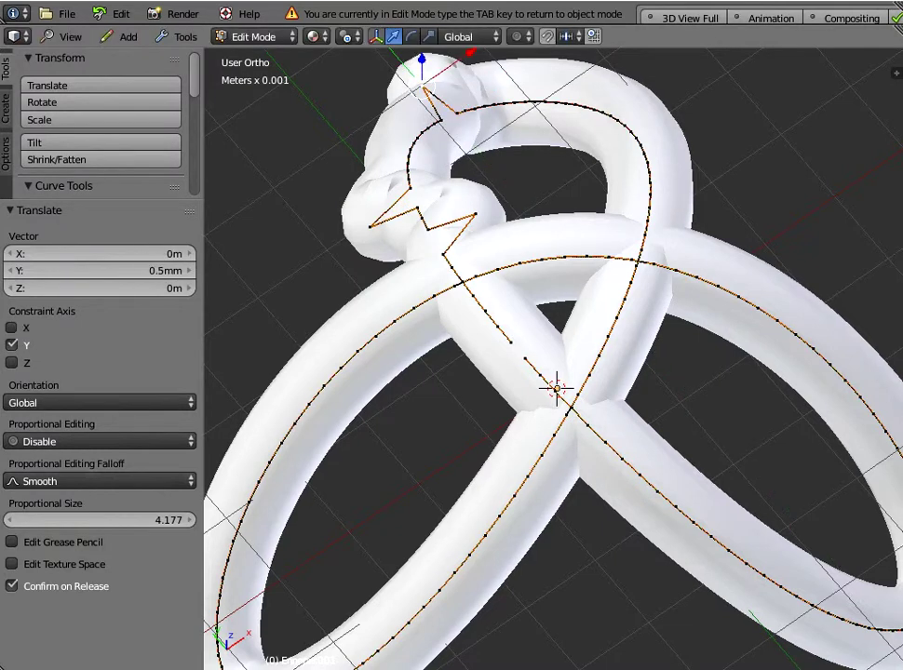
# Step: Leave edit mode and delete the edited Enneper curve
pyautogui.scroll(-2, 553, 358)
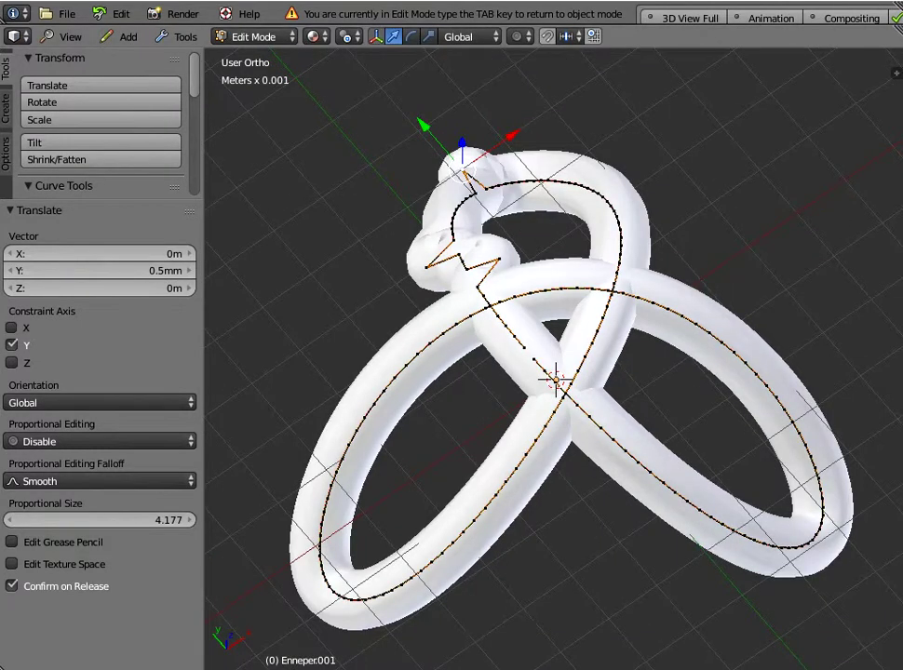
pyautogui.press('Tab')
pyautogui.press('x')
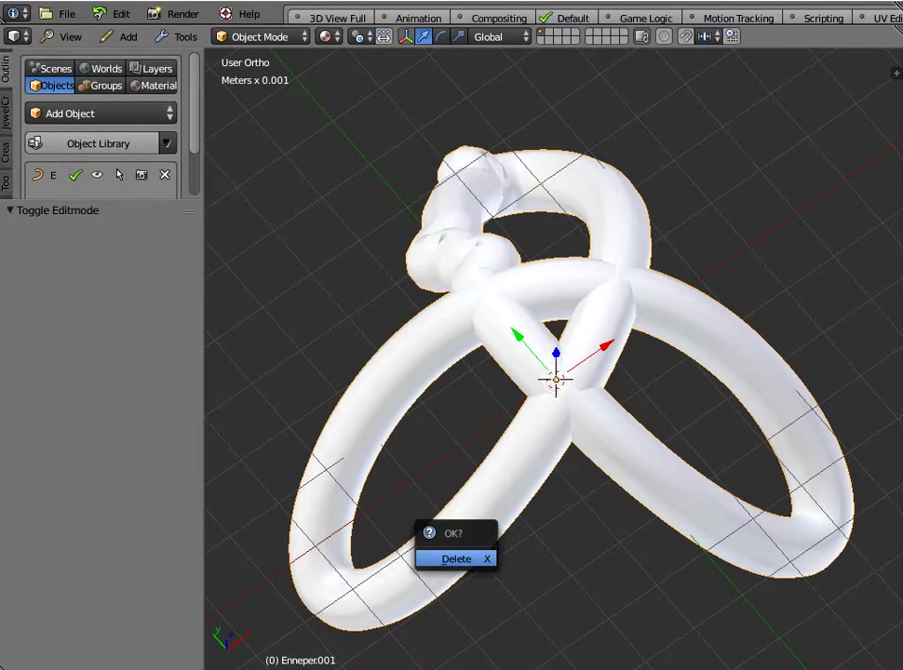
pyautogui.click(452, 555)
# Step: Add another Enneper curve at the origin, keeping the last-used parameters
pyautogui.click(127, 37)
pyautogui.moveTo(135, 75)
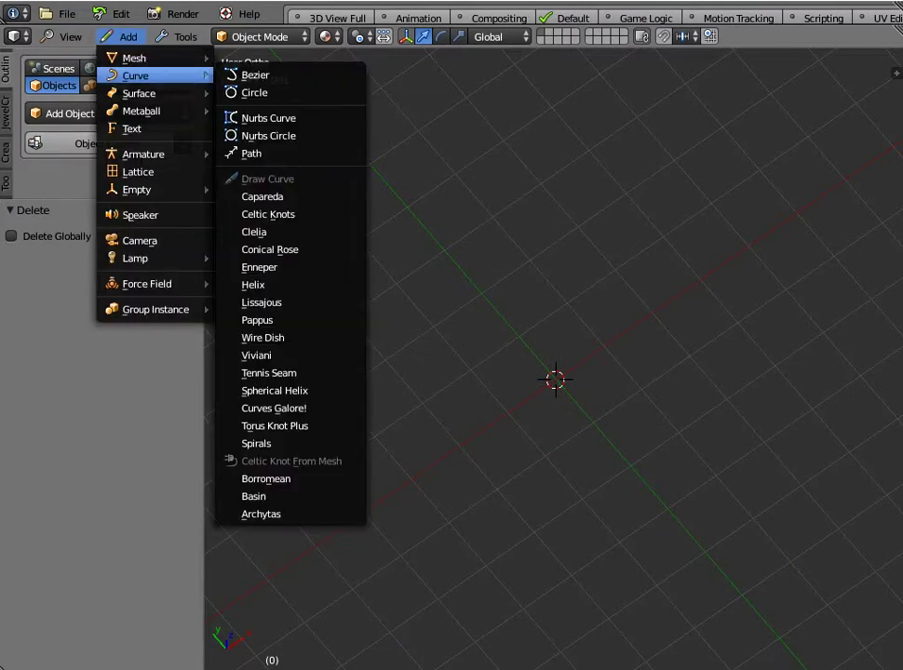
pyautogui.click(259, 267)
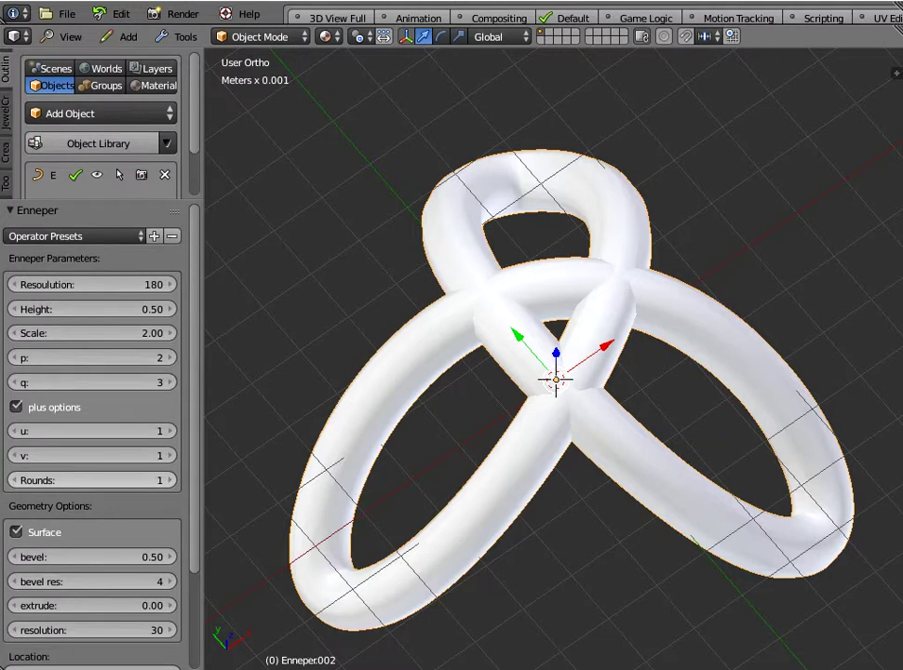
# Step: Try a Rounds value of 4 on the Enneper curve and set it back to 1
pyautogui.click(170, 480)
pyautogui.click(170, 480)
pyautogui.click(170, 480)
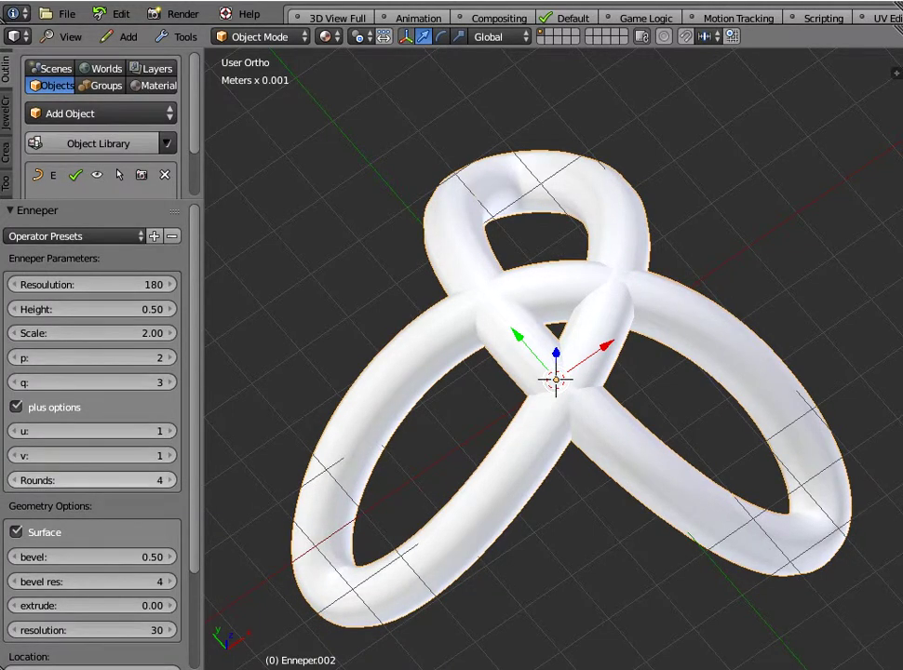
pyautogui.click(14, 481)
pyautogui.click(14, 480)
pyautogui.click(14, 480)
pyautogui.moveTo(321, 359); pyautogui.dragTo(339, 343, button='middle')
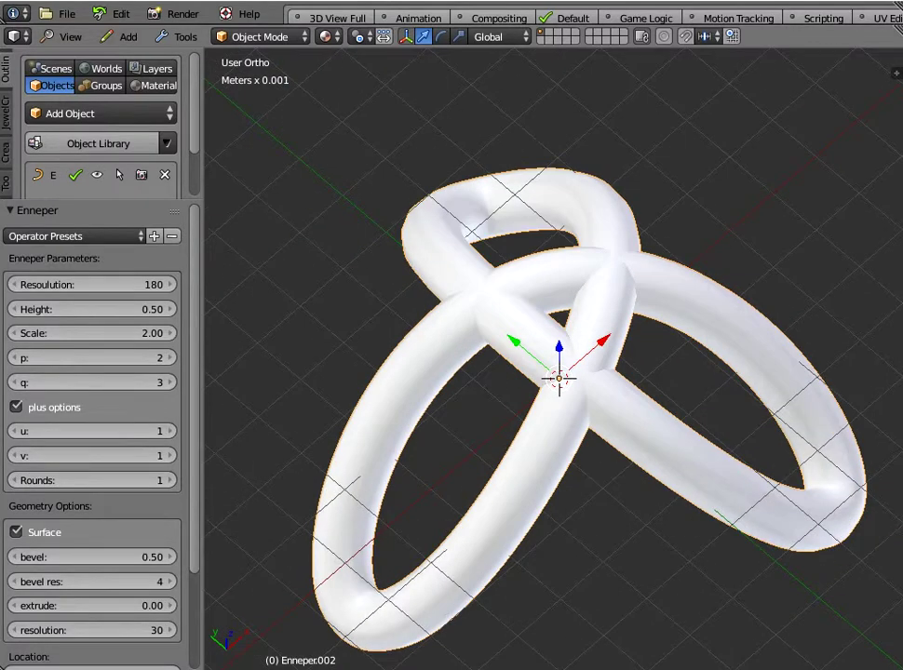
pyautogui.moveTo(339, 342)
pyautogui.mouseDown(button='middle')
pyautogui.moveTo(410, 284)
pyautogui.moveTo(341, 335)
pyautogui.mouseUp(button='middle')
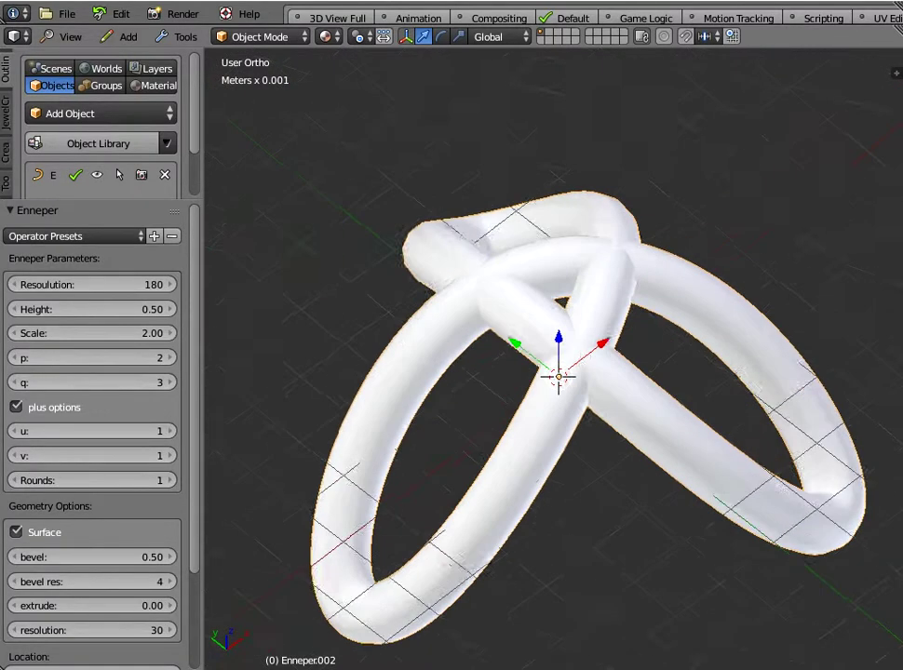
pyautogui.scroll(-2, 340, 335)
pyautogui.moveTo(586, 428); pyautogui.dragTo(553, 421, button='middle')
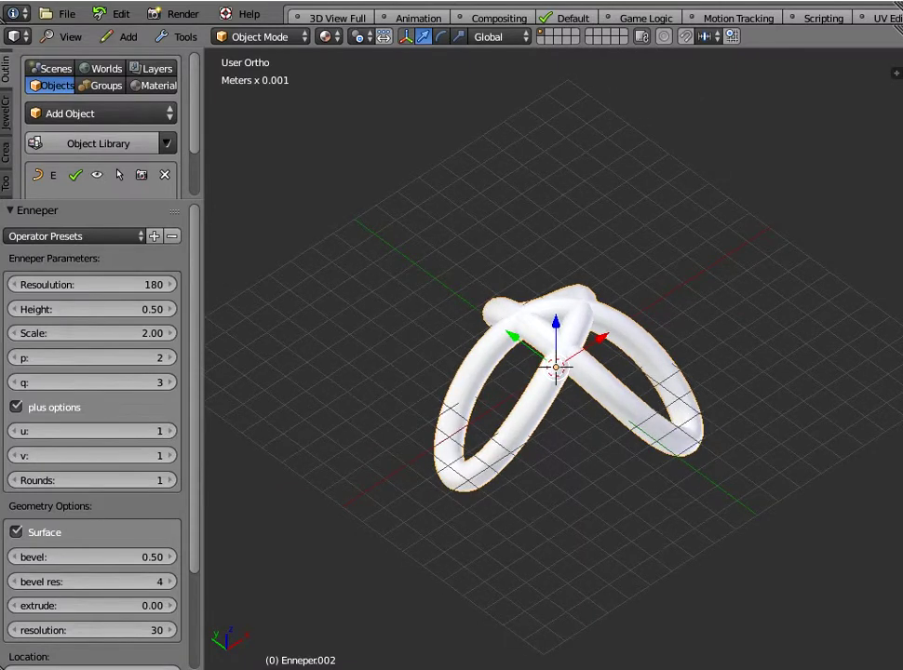
pyautogui.press('g')
pyautogui.press('y')
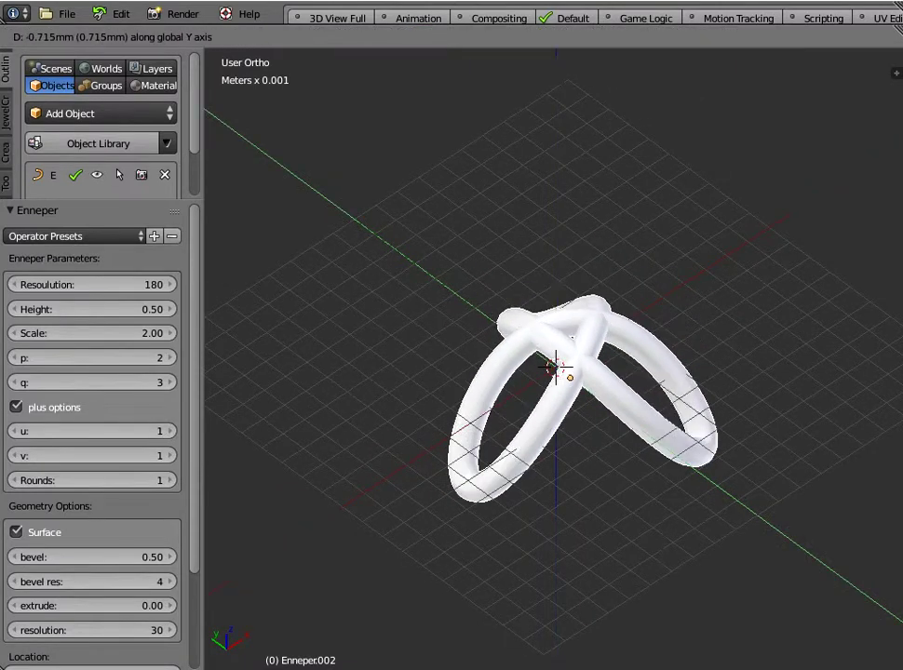
pyautogui.press('Escape')
# Step: Set the Enneper curve's Resolution to 30
pyautogui.moveTo(554, 421); pyautogui.dragTo(526, 479, button='middle')
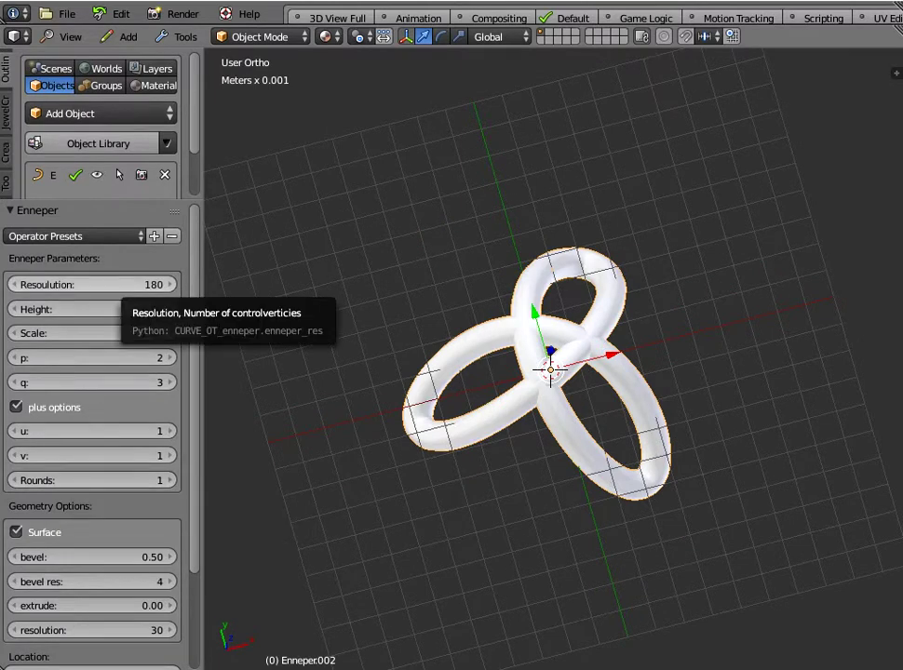
pyautogui.click(60, 283)
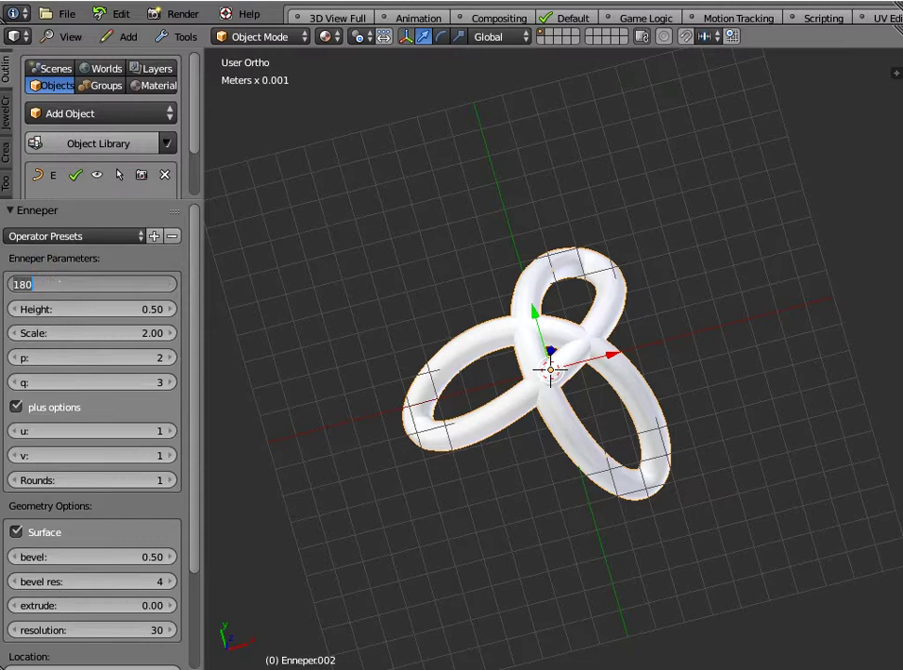
pyautogui.press('BackSpace')
pyautogui.write('30')
pyautogui.press('Return')
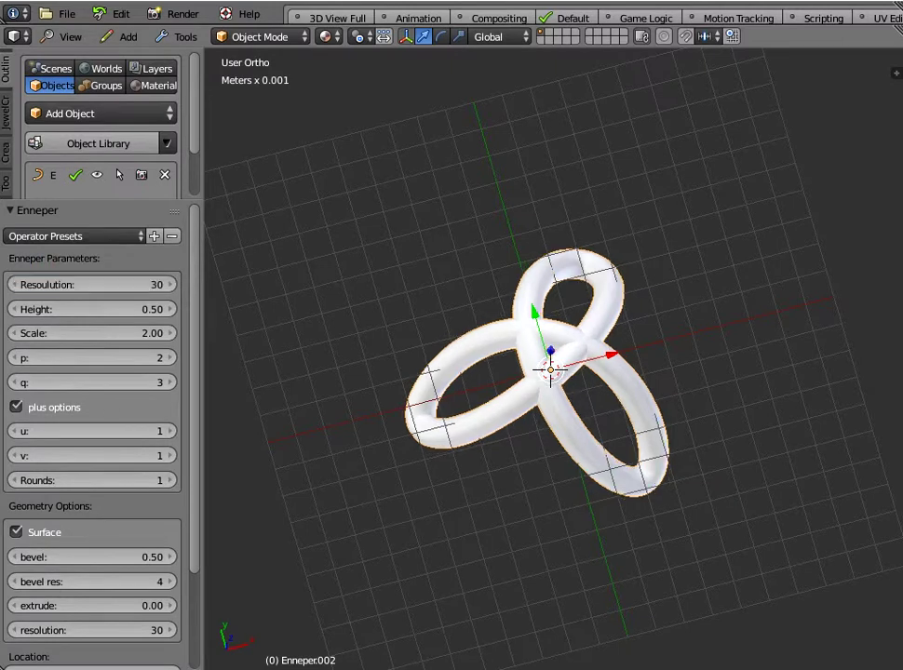
# Step: Enter edit mode and select control points one by one along one loop to examine the curve's coarser point spacing
pyautogui.scroll(2, 553, 363)
pyautogui.moveTo(549, 344); pyautogui.dragTo(610, 343, button='middle')
pyautogui.moveTo(540, 387); pyautogui.dragTo(554, 382, button='middle')
pyautogui.press('Tab')
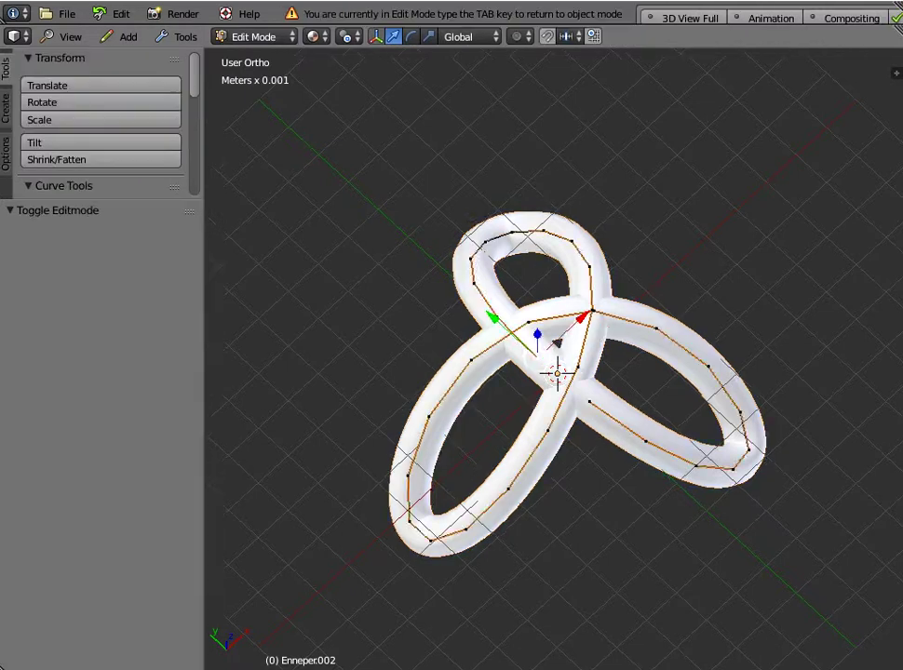
pyautogui.rightClick(646, 433)
pyautogui.rightClick(696, 463)
pyautogui.rightClick(708, 368)
pyautogui.rightClick(656, 324)
pyautogui.moveTo(657, 325); pyautogui.dragTo(687, 354, button='middle')
# Step: Leave edit mode and delete the Enneper curve
pyautogui.press('Tab')
pyautogui.press('x')
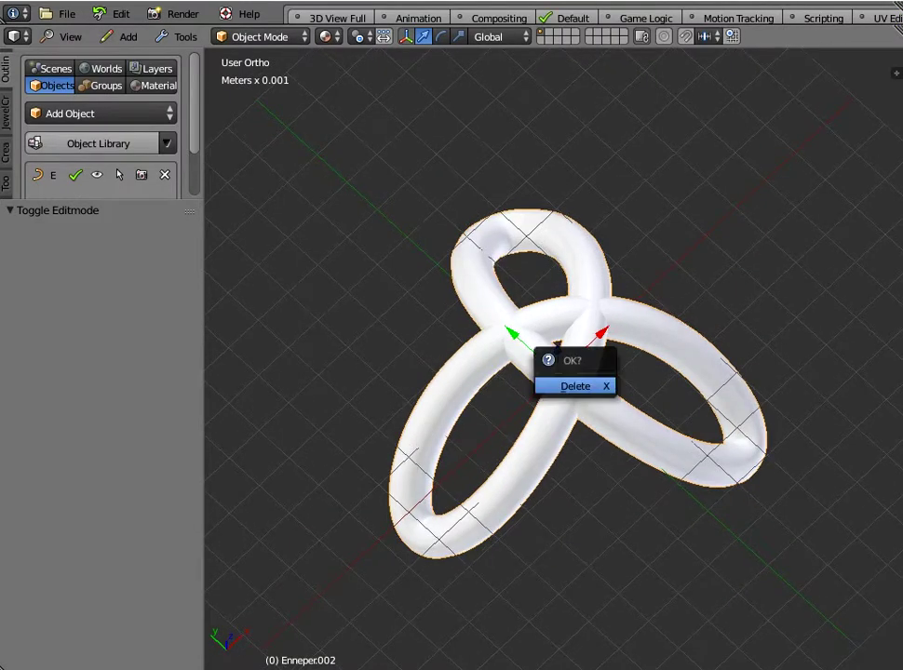
pyautogui.click(574, 384)
# Step: Add a new Enneper curve at the origin with the last-used parameters
pyautogui.click(128, 36)
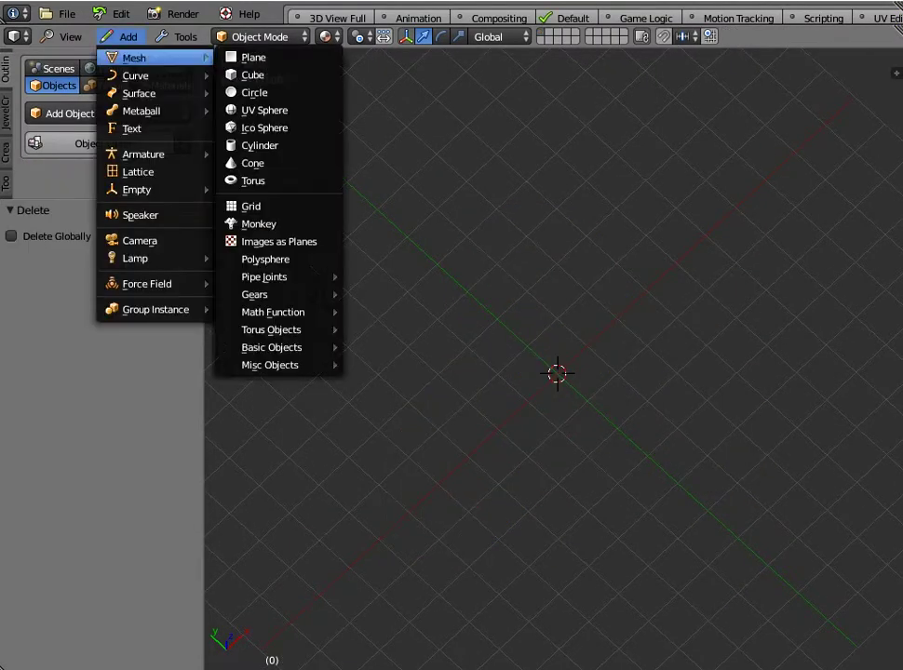
pyautogui.moveTo(139, 76)
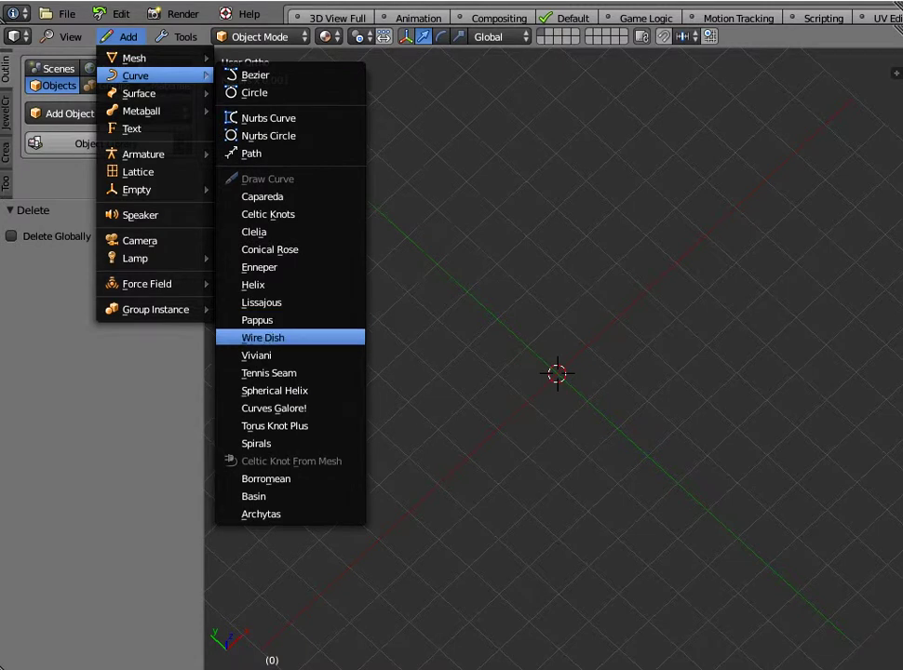
pyautogui.click(265, 267)
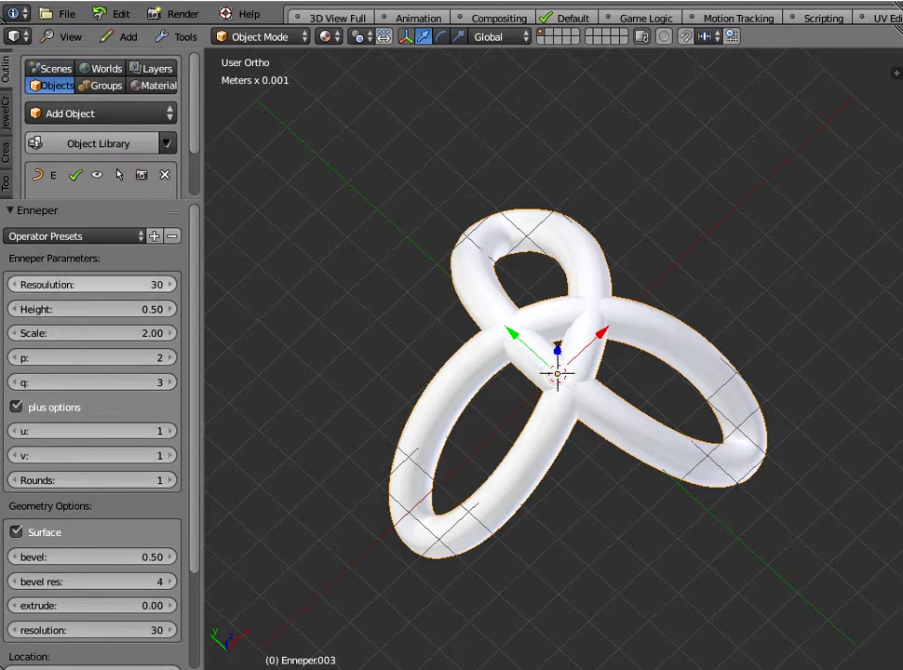
# Step: Raise the Enneper curve's Height to 1.22
pyautogui.moveTo(521, 391); pyautogui.dragTo(579, 372, button='middle')
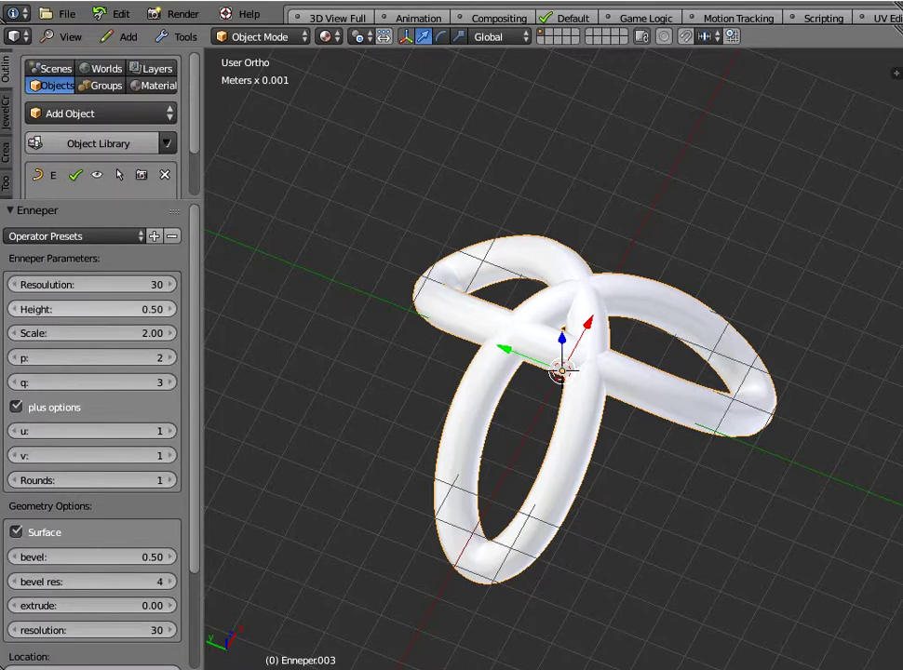
pyautogui.moveTo(493, 400); pyautogui.dragTo(618, 295, button='middle')
pyautogui.moveTo(558, 363); pyautogui.dragTo(652, 363, button='middle')
pyautogui.moveTo(596, 363); pyautogui.dragTo(618, 385, button='middle')
pyautogui.moveTo(93, 309); pyautogui.dragTo(160, 309)
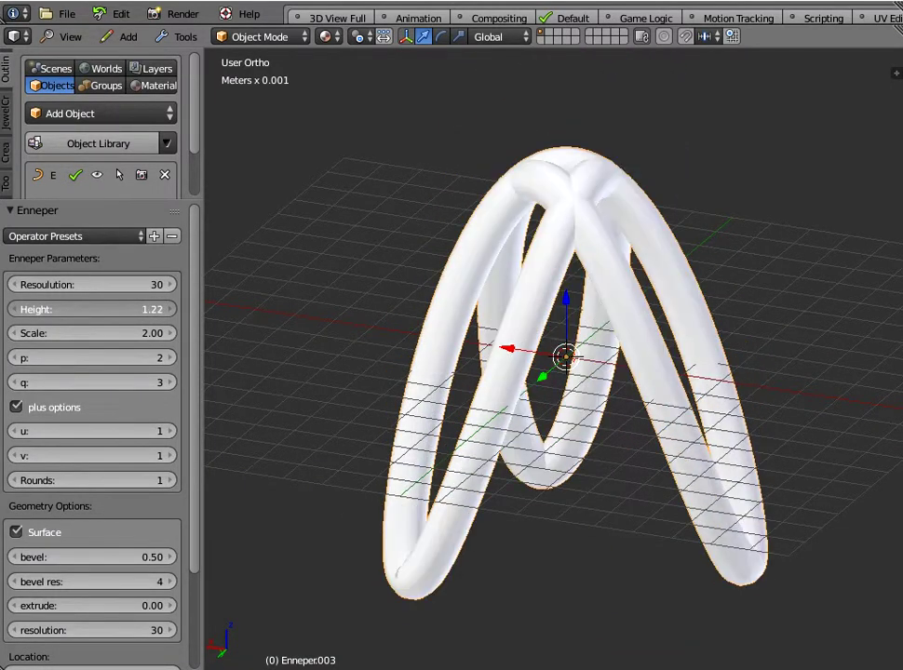
# Step: Flatten the Enneper curve by setting its Height to 0, and examine it from several angles
pyautogui.click(156, 309)
pyautogui.write('0')
pyautogui.moveTo(558, 358); pyautogui.dragTo(596, 437, button='middle')
pyautogui.scroll(-2, 564, 353)
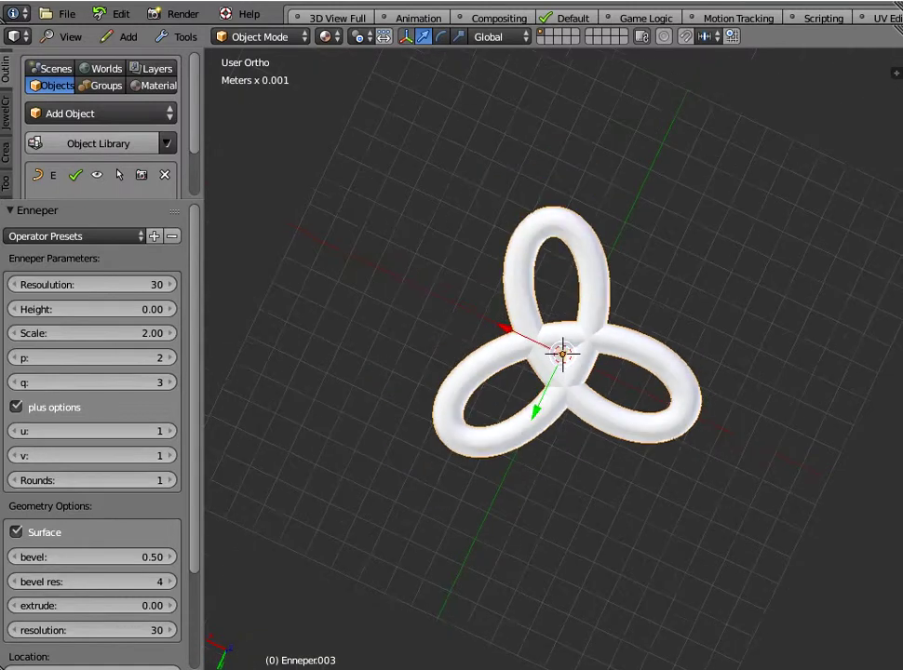
pyautogui.moveTo(559, 363); pyautogui.dragTo(671, 447, button='middle')
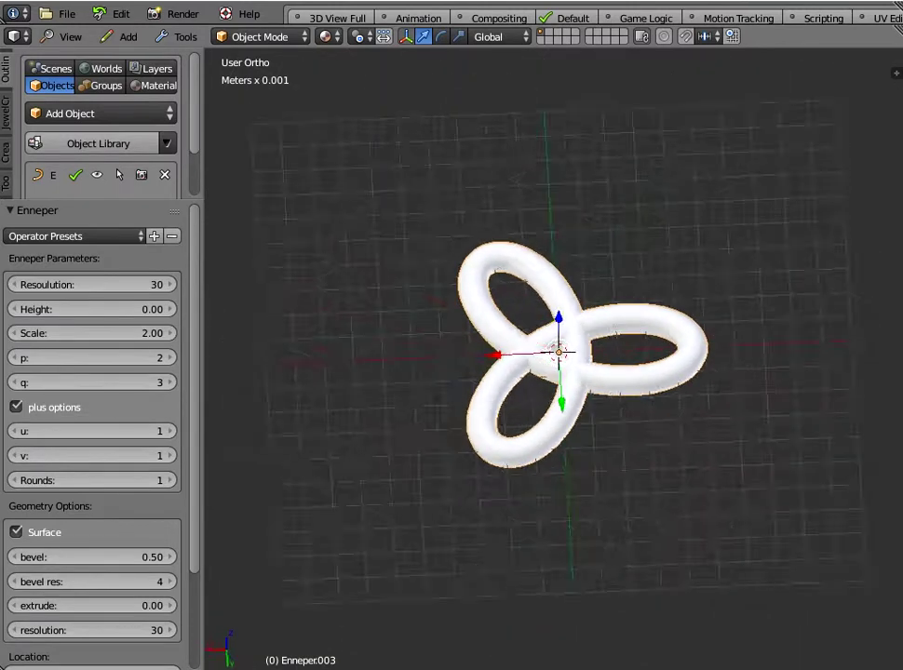
pyautogui.moveTo(559, 354); pyautogui.dragTo(670, 373, button='middle')
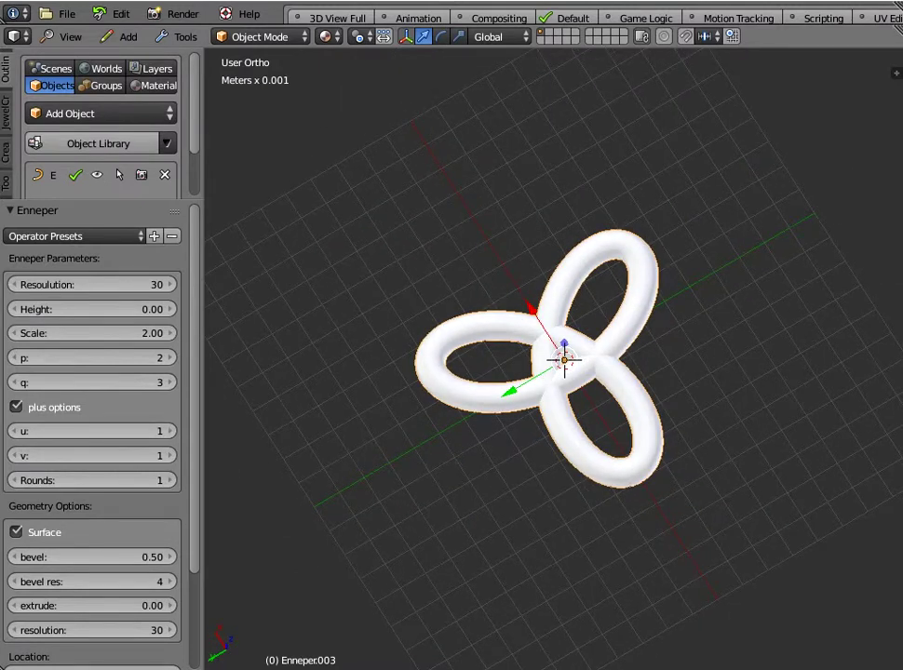
pyautogui.scroll(1, 564, 360)
pyautogui.scroll(-2, 564, 360)
pyautogui.moveTo(564, 360); pyautogui.dragTo(464, 456, button='middle')
pyautogui.moveTo(679, 391)
pyautogui.mouseDown(button='middle')
pyautogui.moveTo(694, 384)
pyautogui.moveTo(693, 423)
pyautogui.moveTo(694, 400)
pyautogui.mouseUp(button='middle')
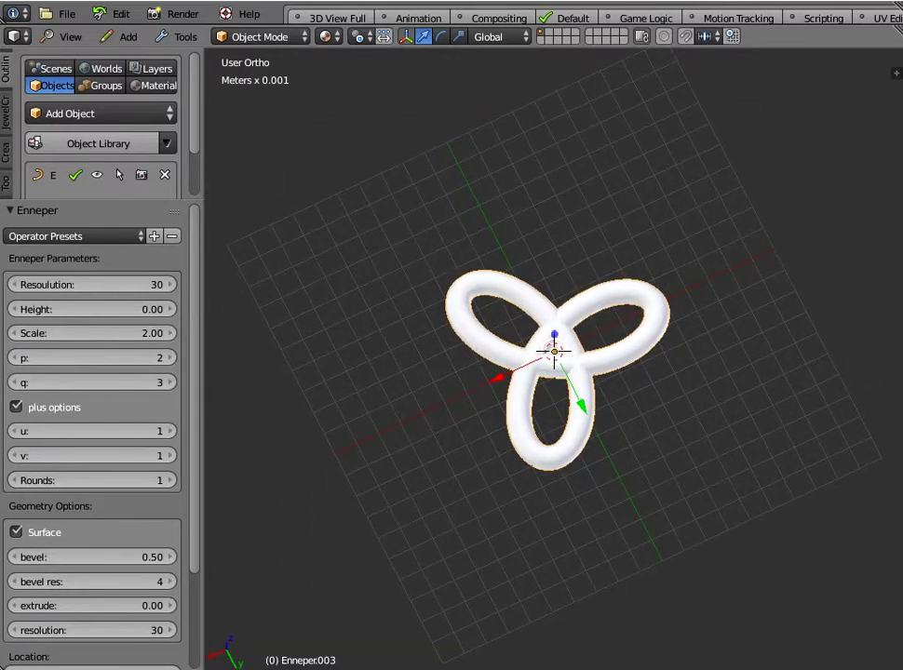
# Step: Try a Height of 1.26 on the flat curve and set it back to 0
pyautogui.moveTo(93, 310); pyautogui.dragTo(145, 310)
pyautogui.moveTo(447, 410); pyautogui.dragTo(494, 354, button='middle')
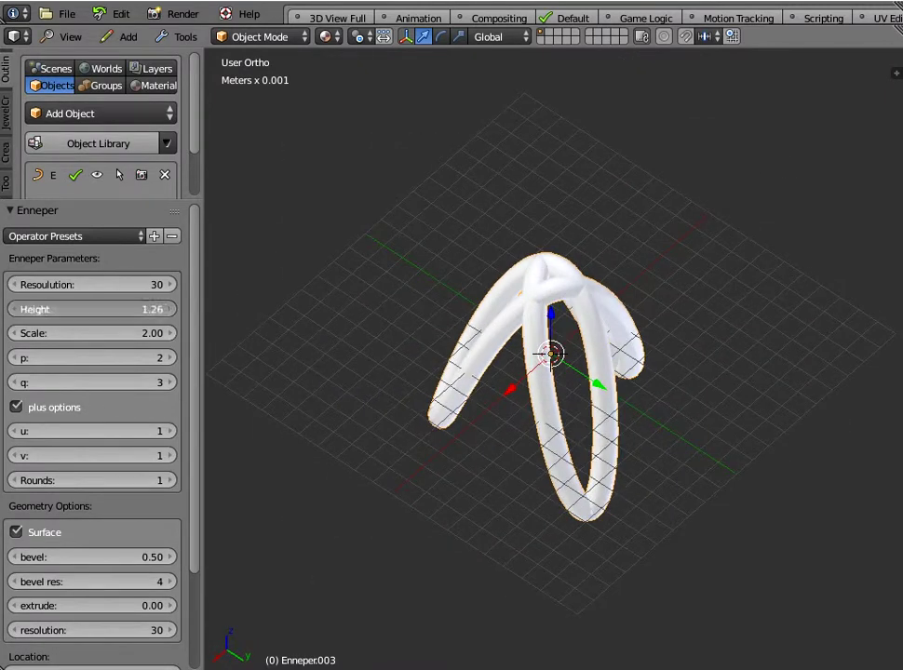
pyautogui.press('Return')
pyautogui.moveTo(558, 372); pyautogui.dragTo(563, 419, button='middle')
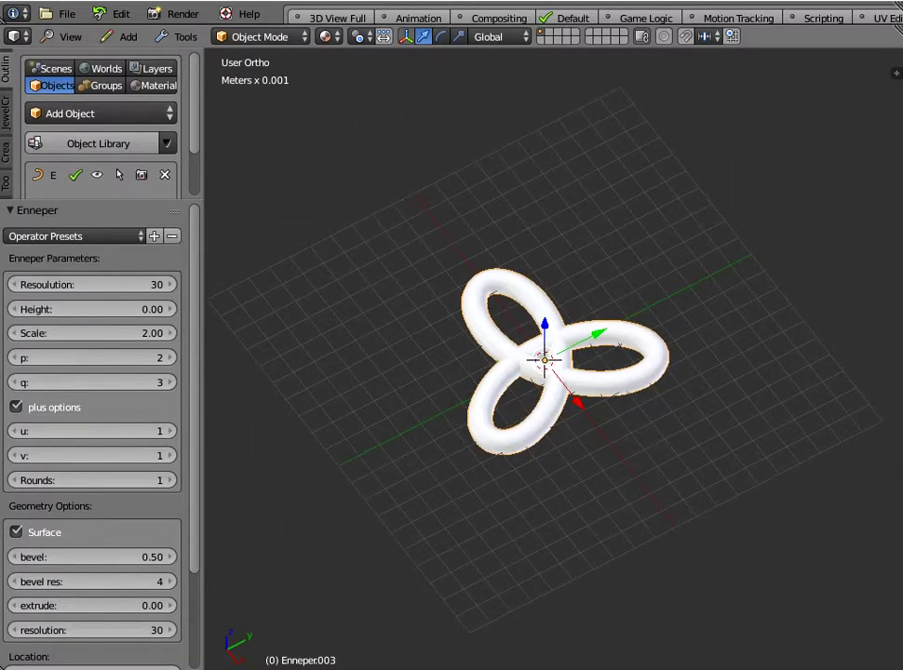
# Step: Set the Enneper curve's Height to 0.54
pyautogui.moveTo(93, 309)
pyautogui.mouseDown()
pyautogui.moveTo(130, 309)
pyautogui.moveTo(93, 309)
pyautogui.moveTo(105, 309)
pyautogui.mouseUp()
pyautogui.moveTo(559, 391); pyautogui.dragTo(503, 335, button='middle')
pyautogui.scroll(-2, 550, 368)
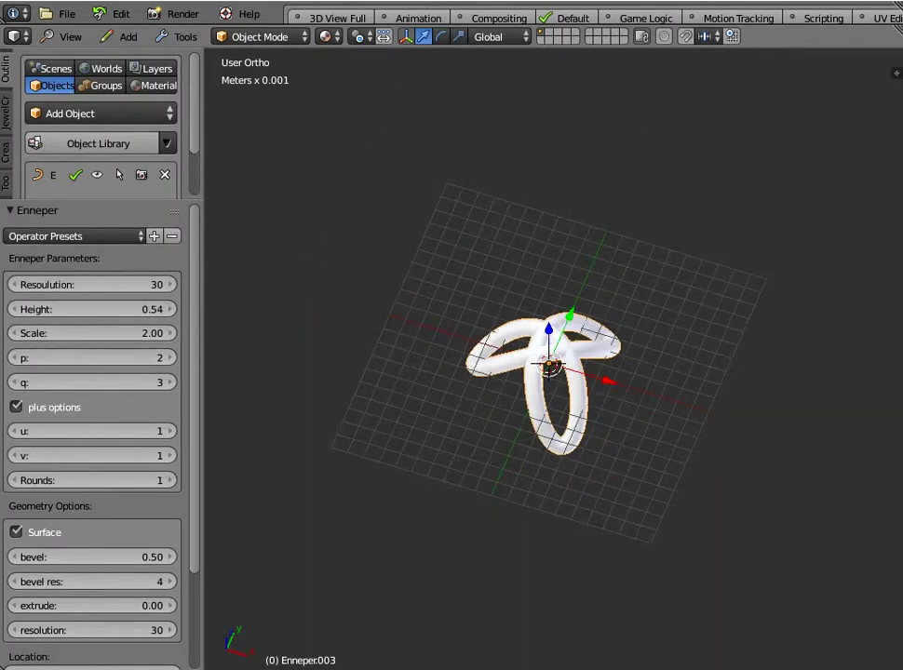
pyautogui.moveTo(401, 363); pyautogui.dragTo(474, 410, button='middle')
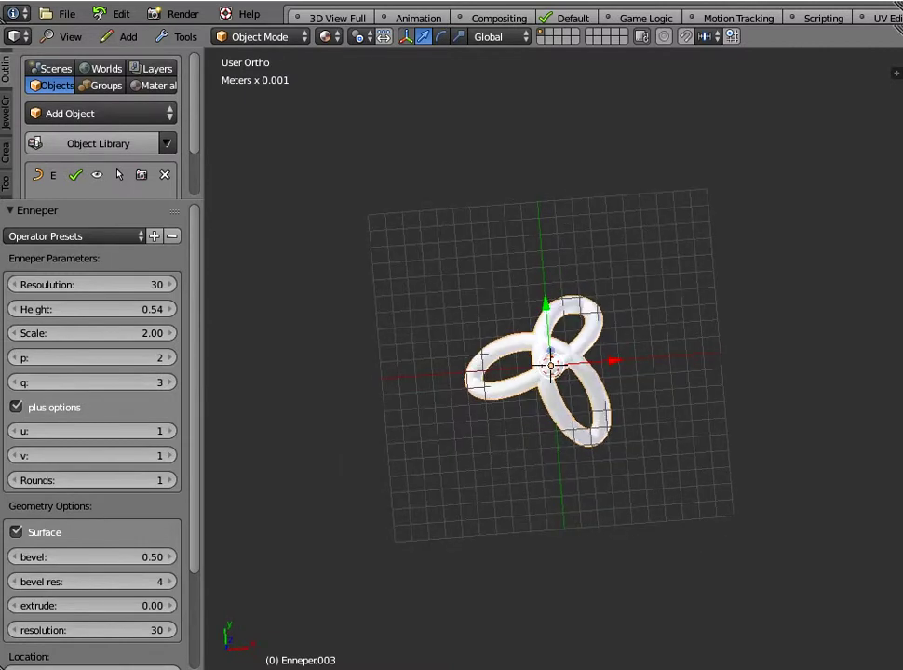
# Step: Enlarge the Enneper curve by setting its Scale to 2.36
pyautogui.moveTo(93, 332); pyautogui.dragTo(138, 332)
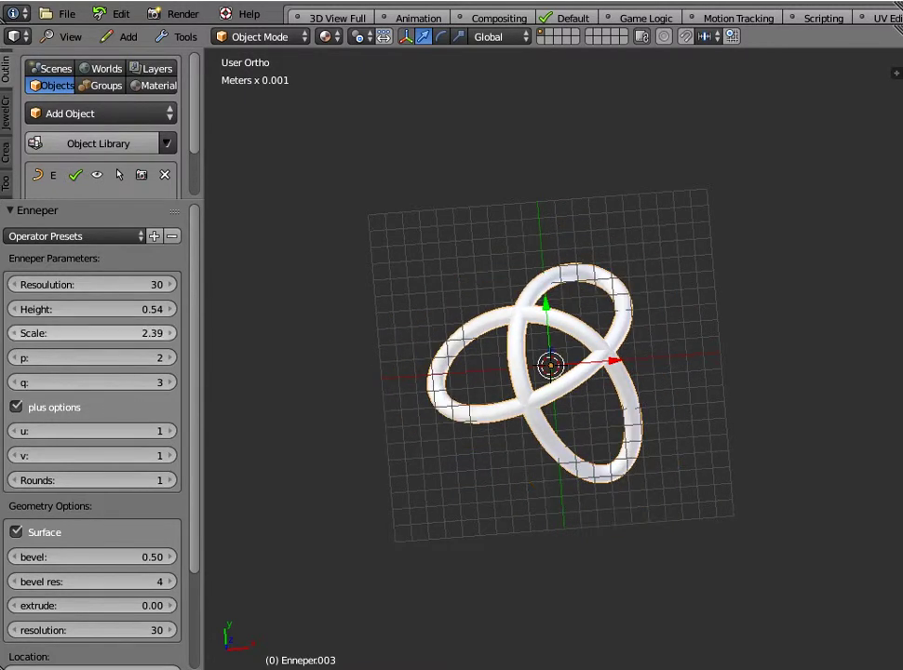
pyautogui.moveTo(391, 409); pyautogui.dragTo(505, 365, button='middle')
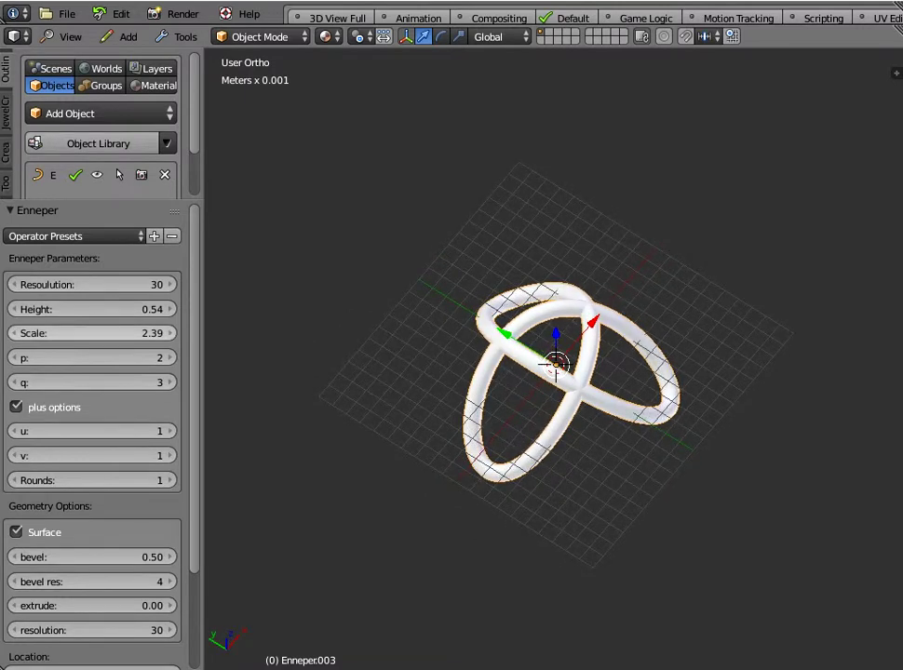
pyautogui.moveTo(138, 332)
pyautogui.mouseDown()
pyautogui.moveTo(127, 332)
pyautogui.moveTo(136, 332)
pyautogui.mouseUp()
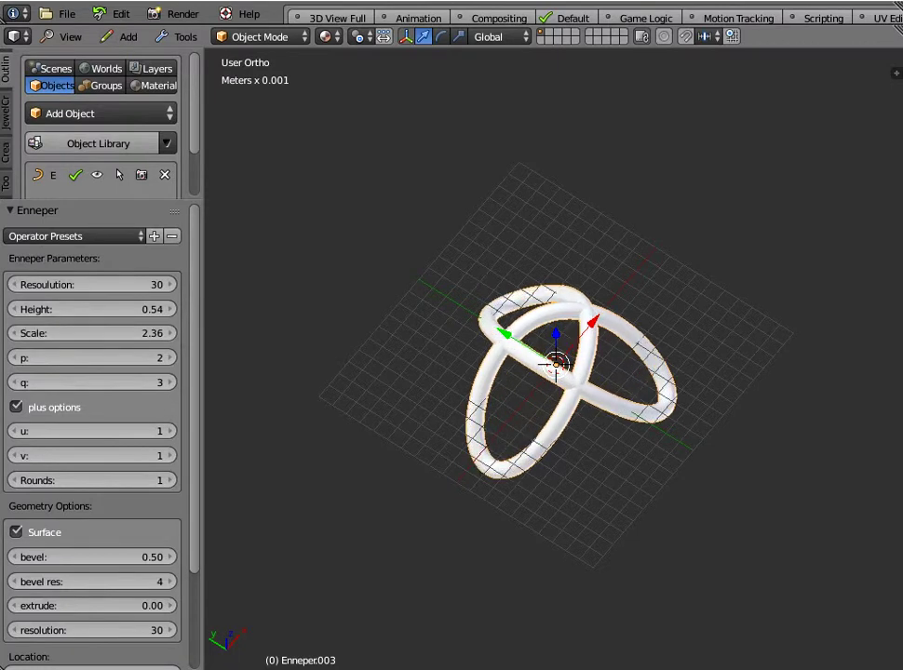
# Step: Adjust the Enneper curve's Height to 0.57
pyautogui.moveTo(428, 335); pyautogui.dragTo(465, 447, button='middle')
pyautogui.moveTo(557, 365)
pyautogui.mouseDown(button='middle')
pyautogui.moveTo(558, 335)
pyautogui.moveTo(558, 372)
pyautogui.moveTo(554, 344)
pyautogui.moveTo(549, 361)
pyautogui.mouseUp(button='middle')
pyautogui.moveTo(104, 309)
pyautogui.mouseDown()
pyautogui.moveTo(67, 309)
pyautogui.moveTo(106, 309)
pyautogui.mouseUp()
pyautogui.moveTo(549, 362); pyautogui.dragTo(489, 365, button='middle')
pyautogui.moveTo(549, 361); pyautogui.dragTo(552, 419, button='middle')
# Step: Increase the Enneper curve's p parameter to 6 and its q parameter to 4
pyautogui.click(169, 357)
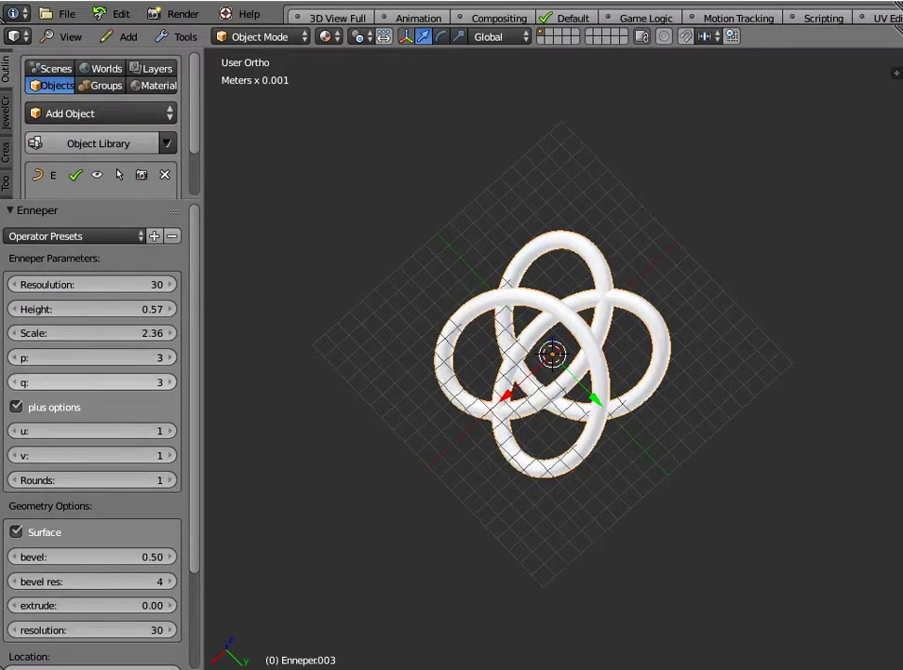
pyautogui.click(169, 358)
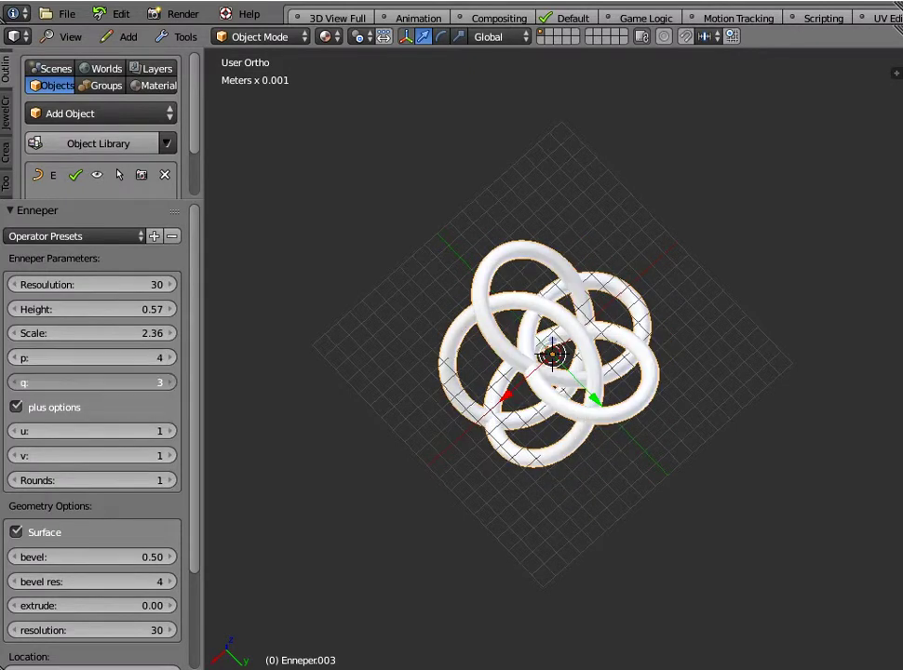
pyautogui.click(170, 383)
pyautogui.click(170, 357)
pyautogui.click(170, 358)
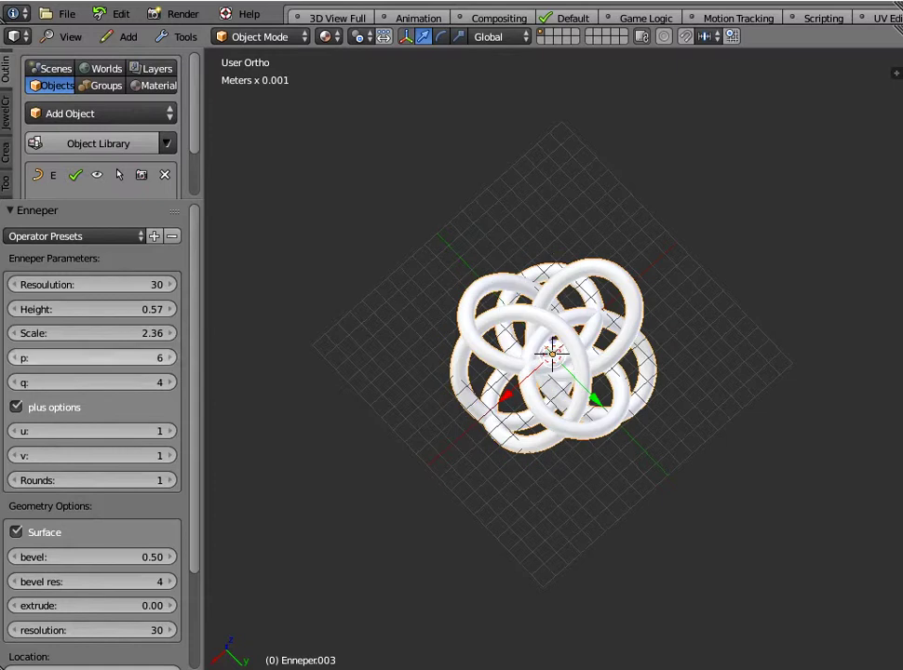
# Step: Switch to the top view and lower the curve's q parameter to 3 and its p parameter to 2
pyautogui.click(65, 36)
pyautogui.click(72, 187)
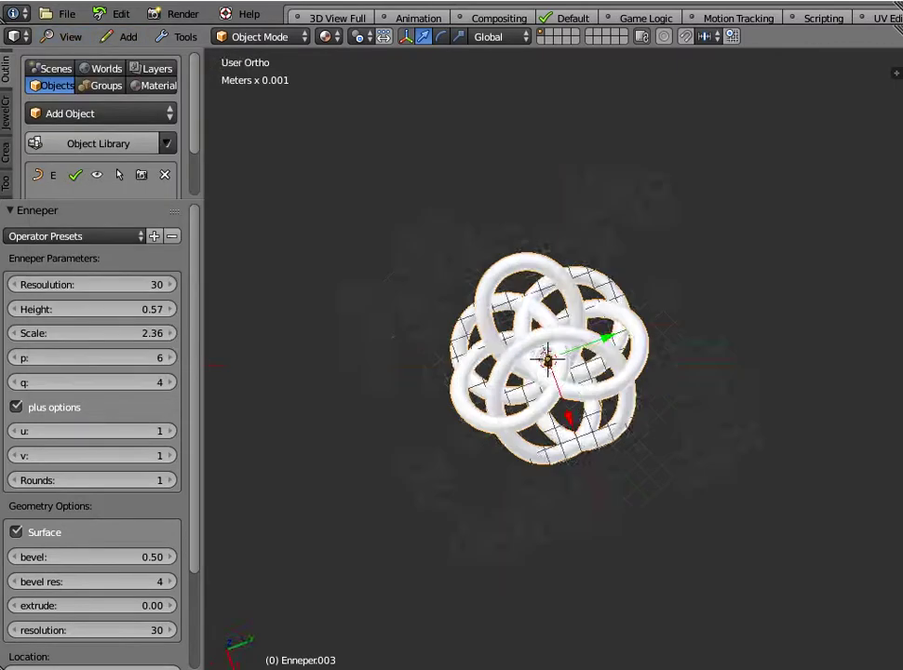
pyautogui.click(14, 383)
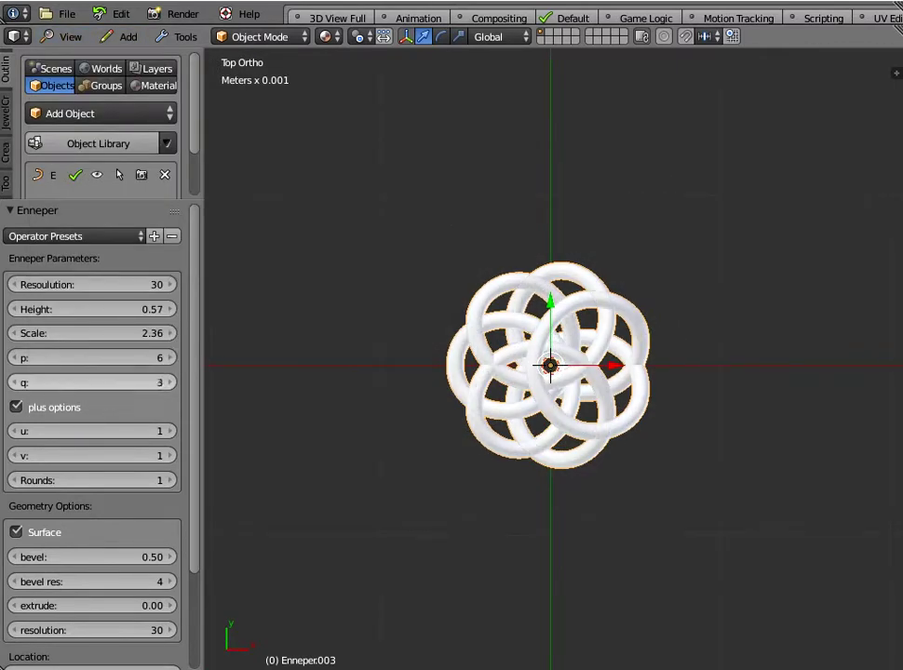
pyautogui.click(14, 357)
pyautogui.click(13, 358)
pyautogui.click(13, 357)
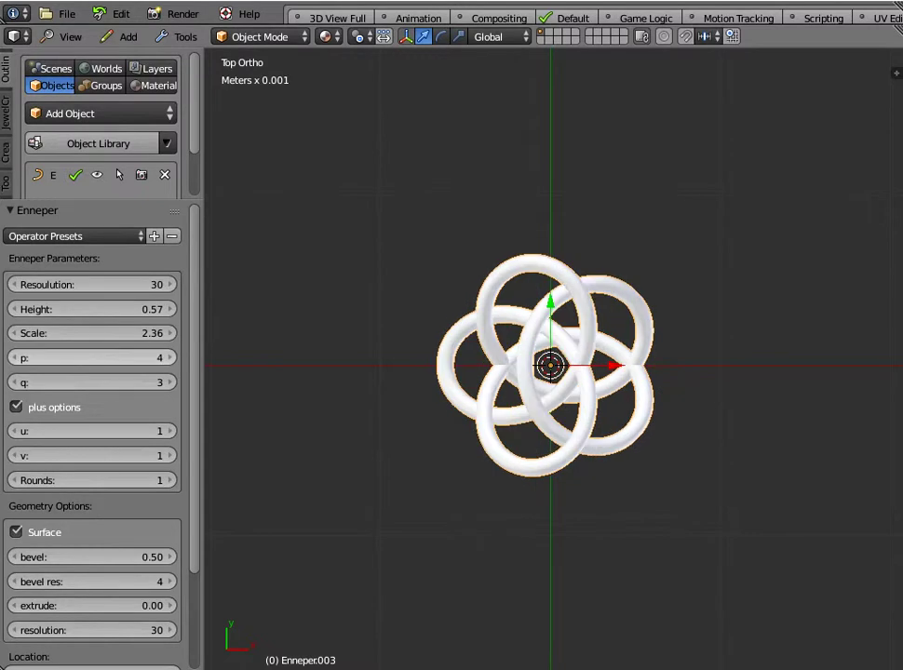
pyautogui.click(13, 357)
pyautogui.click(13, 358)
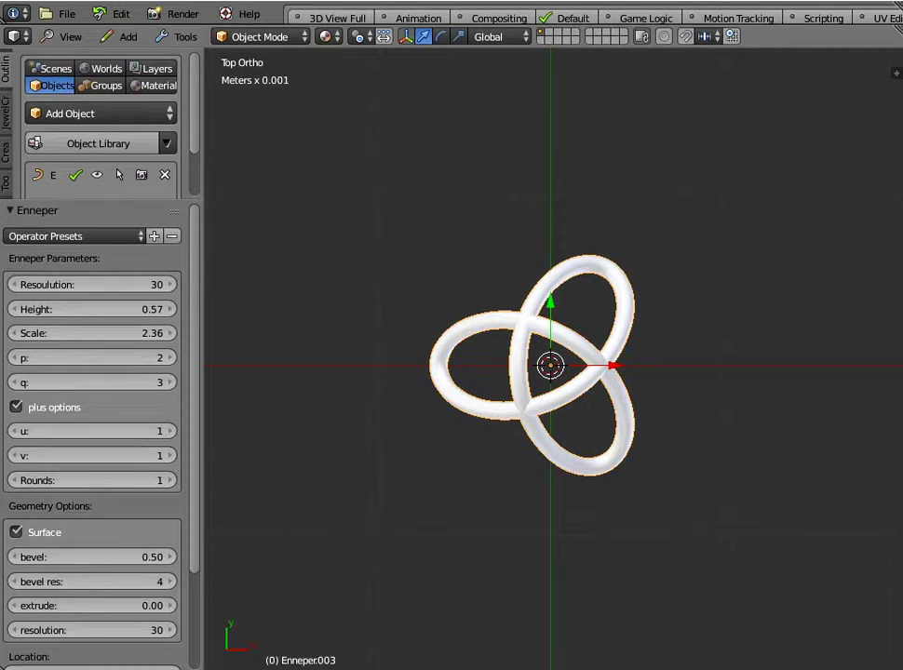
# Step: Increase the Enneper curve's p parameter stepwise to 7
pyautogui.click(170, 357)
pyautogui.click(173, 357)
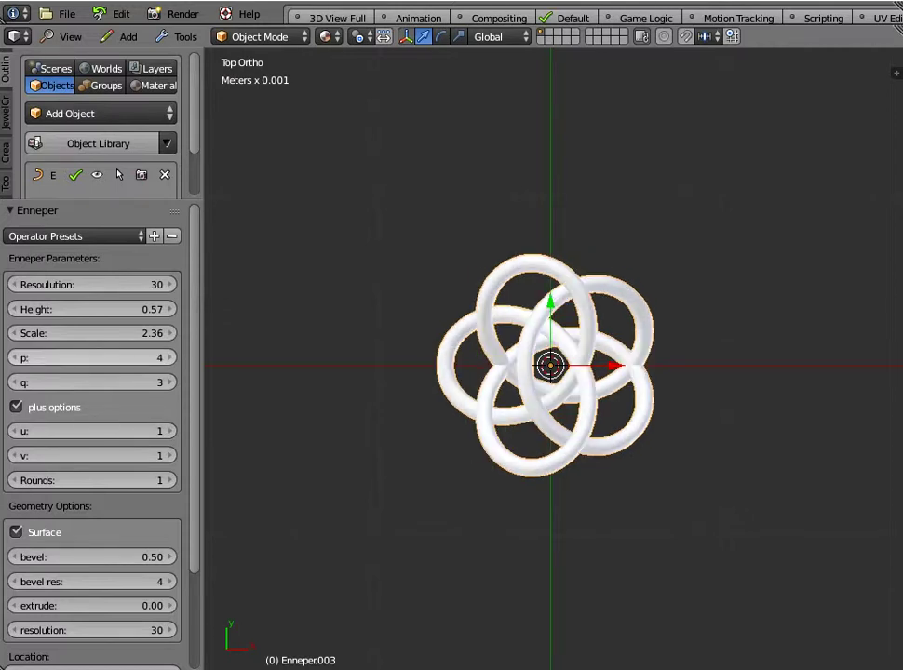
pyautogui.click(173, 357)
pyautogui.click(173, 357)
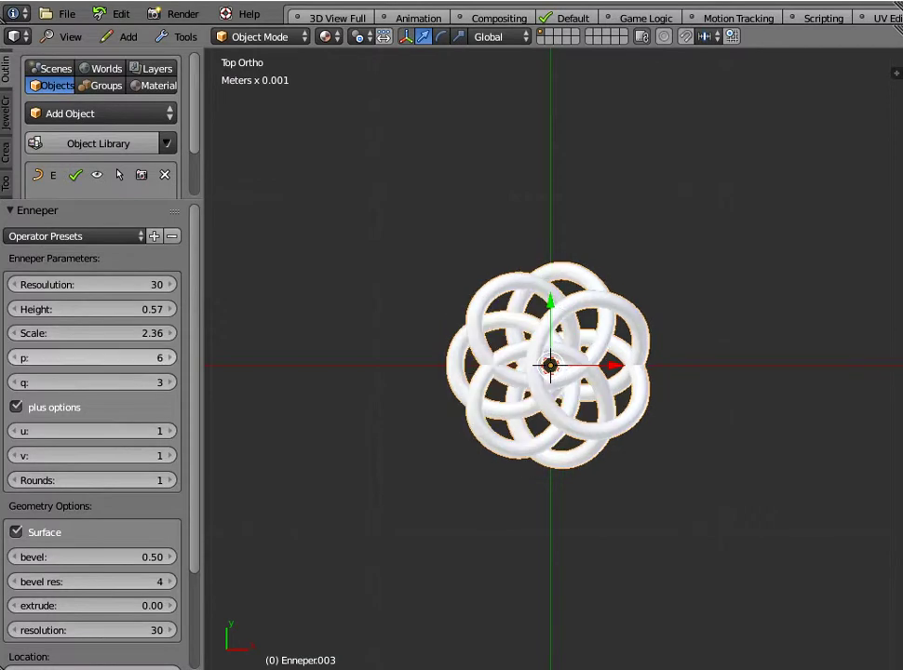
pyautogui.click(173, 358)
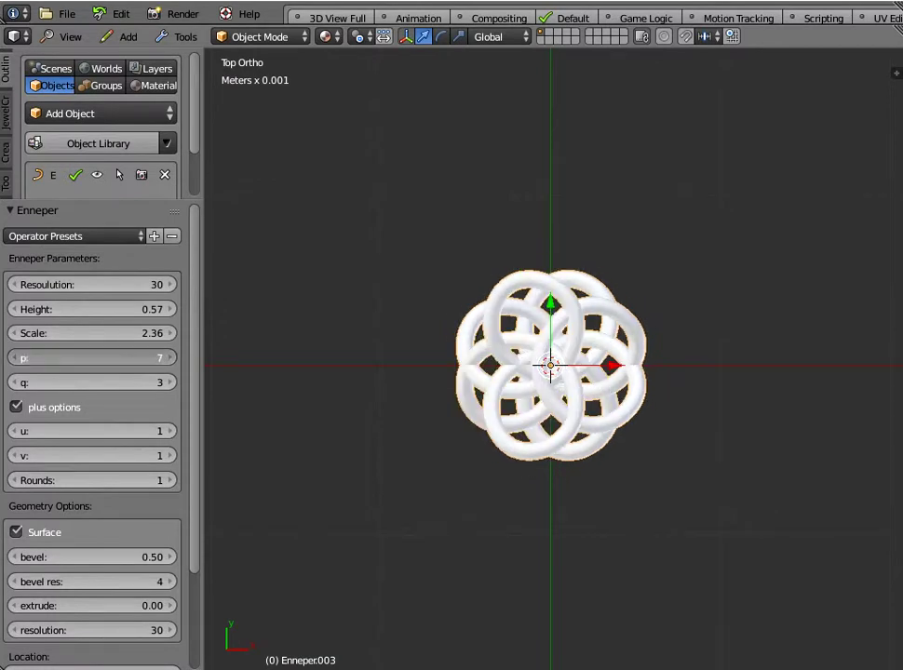
# Step: Lower the Enneper curve's p parameter to 4 and adjust its q parameter to 1
pyautogui.click(14, 357)
pyautogui.click(14, 358)
pyautogui.click(14, 358)
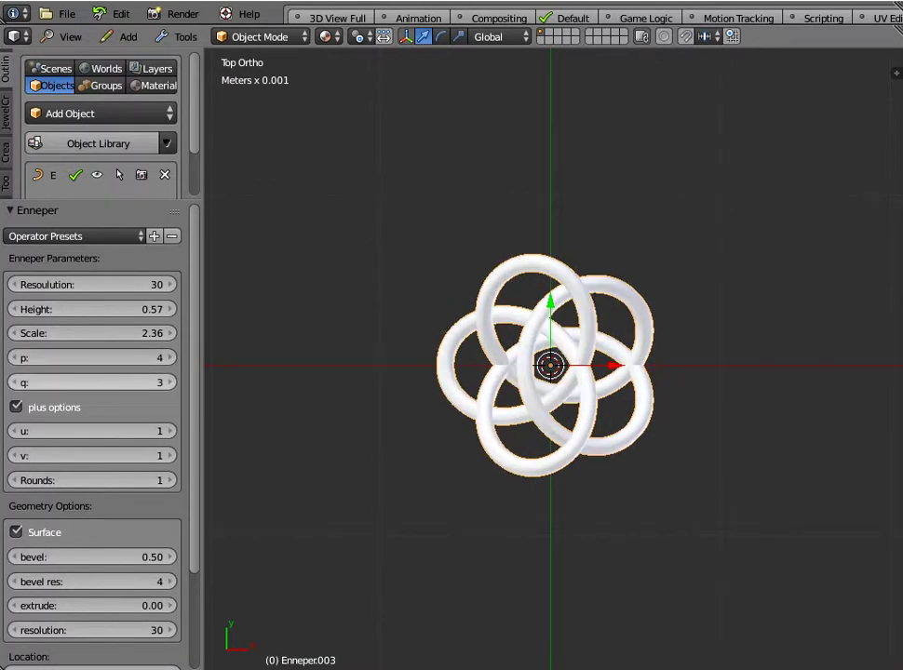
pyautogui.click(172, 383)
pyautogui.click(172, 382)
pyautogui.click(172, 382)
pyautogui.moveTo(172, 383)
pyautogui.mouseDown()
pyautogui.moveTo(299, 383)
pyautogui.moveTo(163, 382)
pyautogui.mouseUp()
pyautogui.moveTo(400, 401); pyautogui.dragTo(456, 331, button='middle')
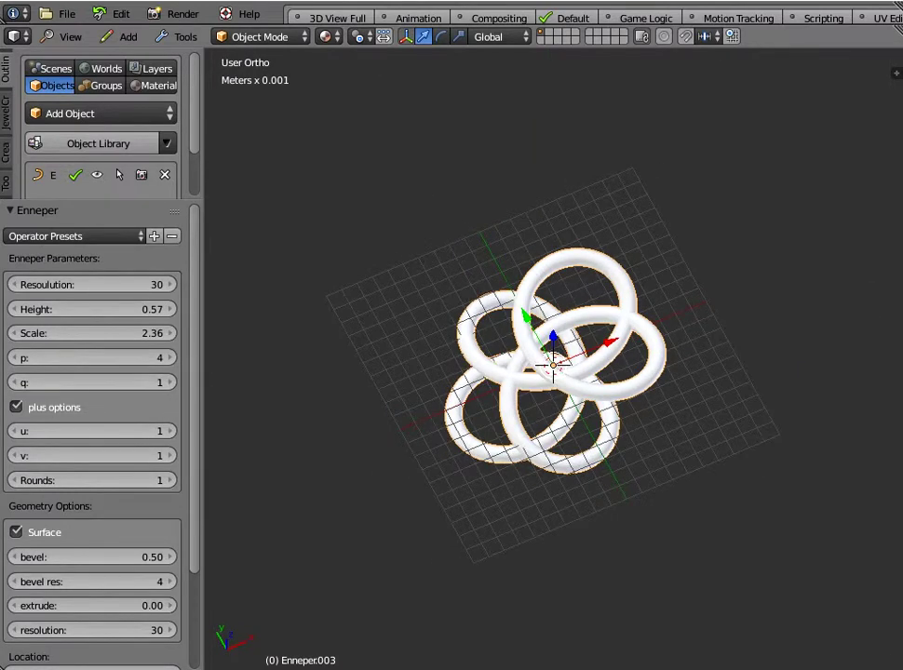
# Step: Try other q values on the curve, return q to 1 and switch to the top view
pyautogui.moveTo(93, 383)
pyautogui.mouseDown()
pyautogui.moveTo(130, 383)
pyautogui.moveTo(110, 382)
pyautogui.mouseUp()
pyautogui.moveTo(326, 396); pyautogui.dragTo(350, 363, button='middle')
pyautogui.moveTo(112, 383); pyautogui.dragTo(96, 383)
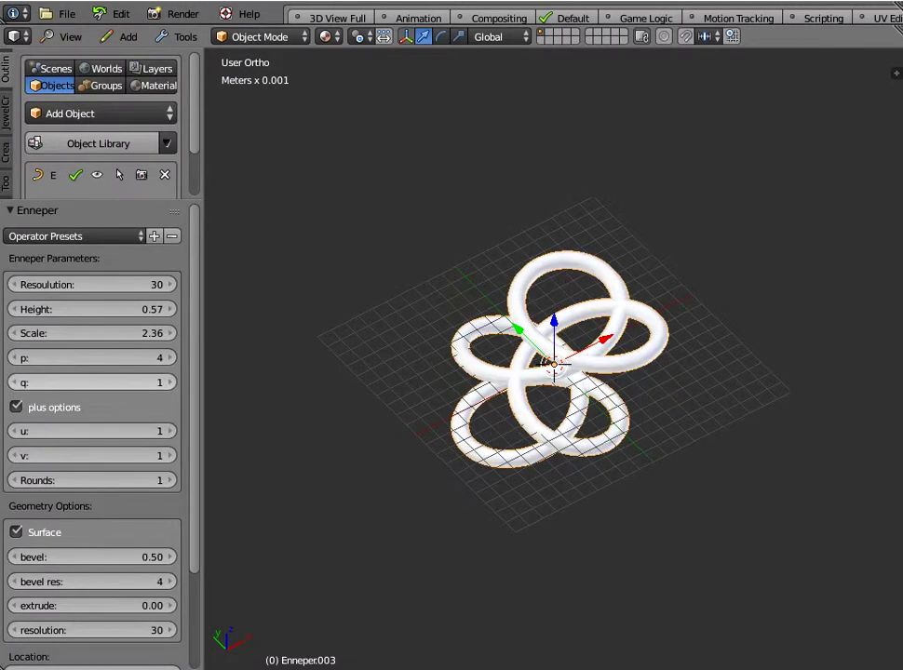
pyautogui.moveTo(326, 283); pyautogui.dragTo(328, 389, button='middle')
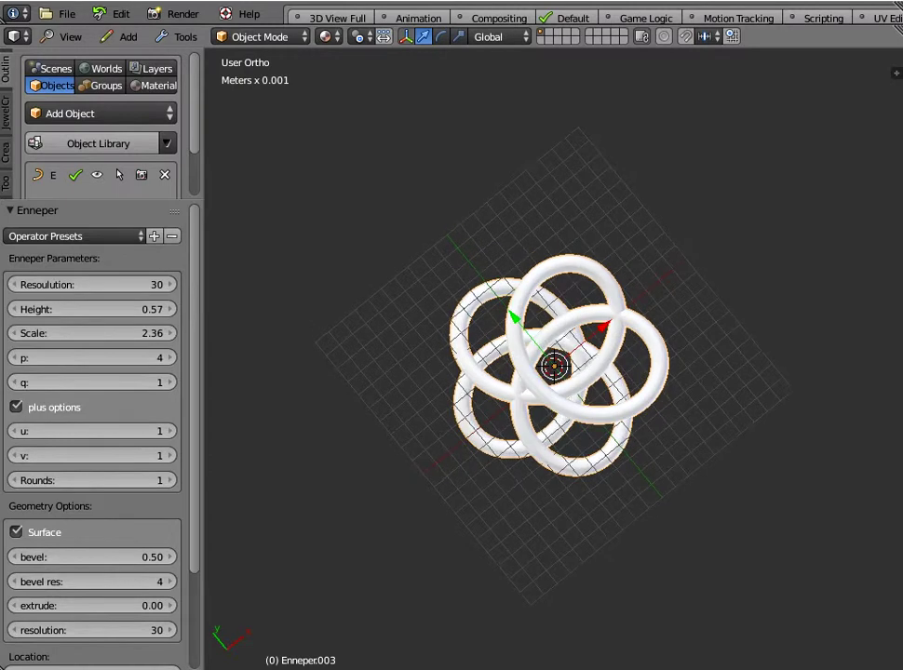
pyautogui.click(70, 36)
pyautogui.click(70, 185)
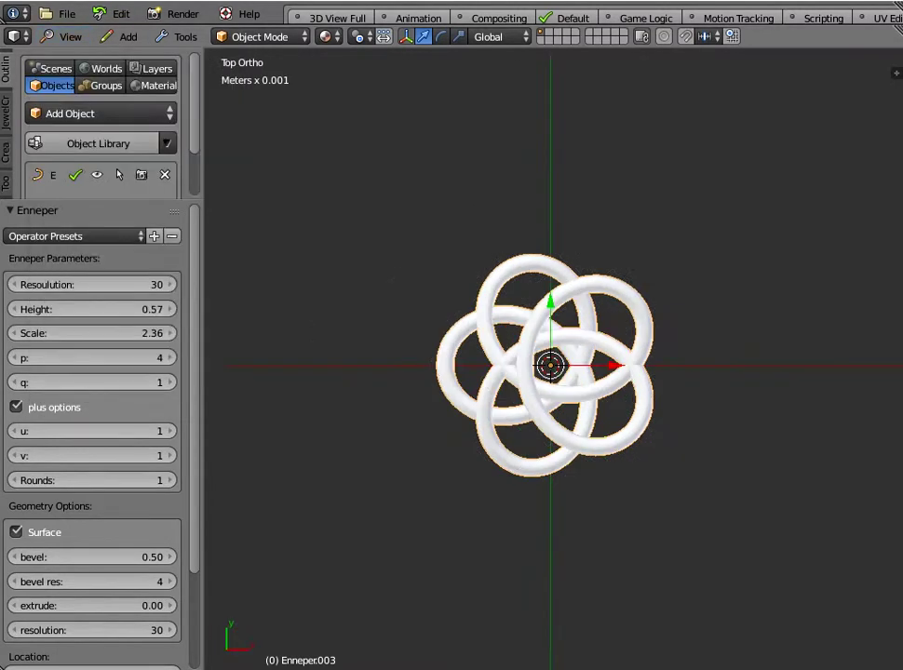
# Step: Increase the curve's p parameter stepwise to 8 and beyond, and settle on p 5 and q 10
pyautogui.click(170, 357)
pyautogui.click(170, 357)
pyautogui.click(169, 358)
pyautogui.click(169, 357)
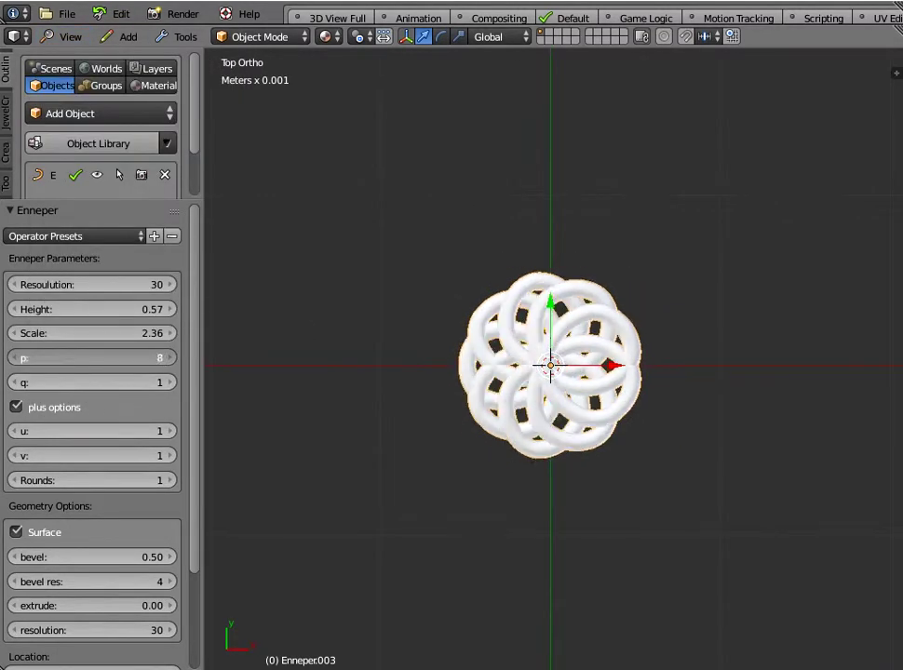
pyautogui.click(169, 358)
pyautogui.moveTo(128, 358); pyautogui.dragTo(157, 383)
pyautogui.moveTo(400, 307); pyautogui.dragTo(426, 272, button='middle')
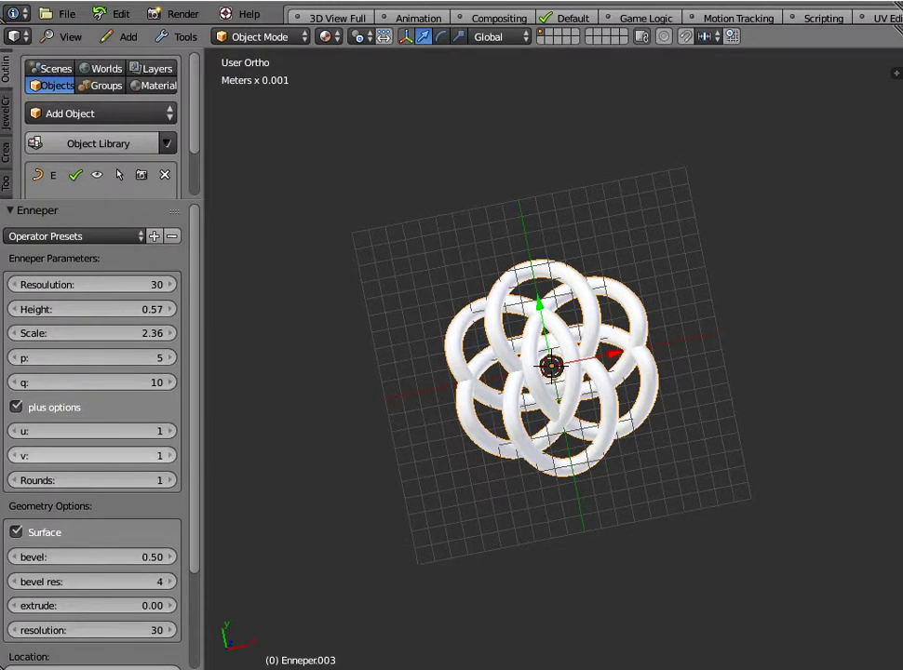
# Step: Try higher values for the curve's u and v parameters and return both to 1
pyautogui.click(171, 431)
pyautogui.click(171, 431)
pyautogui.click(170, 431)
pyautogui.click(170, 431)
pyautogui.click(171, 431)
pyautogui.moveTo(126, 431); pyautogui.dragTo(93, 431)
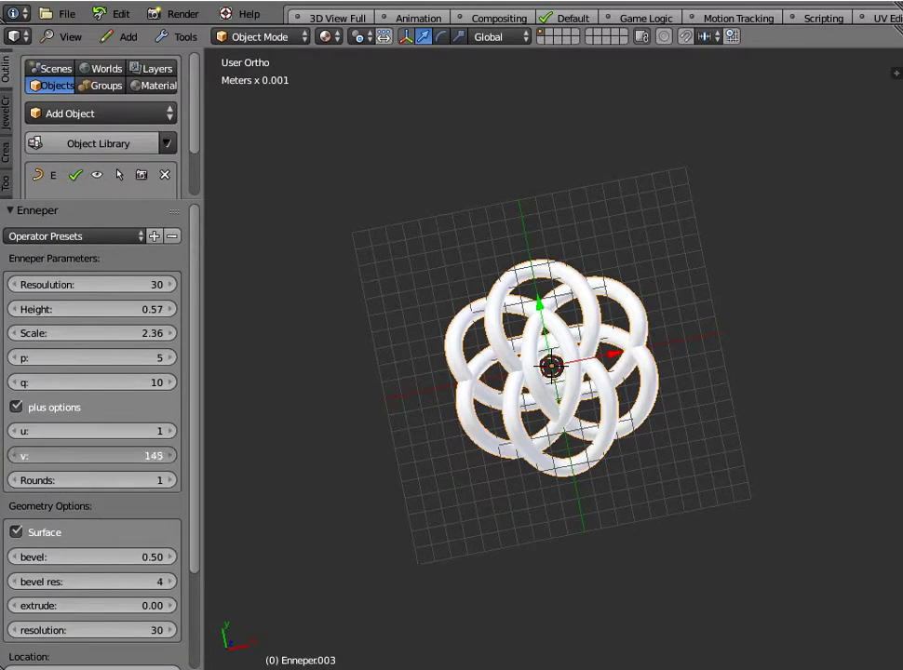
# Step: Set the curve's p parameter to 2 and its q parameter to 3
pyautogui.moveTo(507, 451); pyautogui.dragTo(378, 391, button='middle')
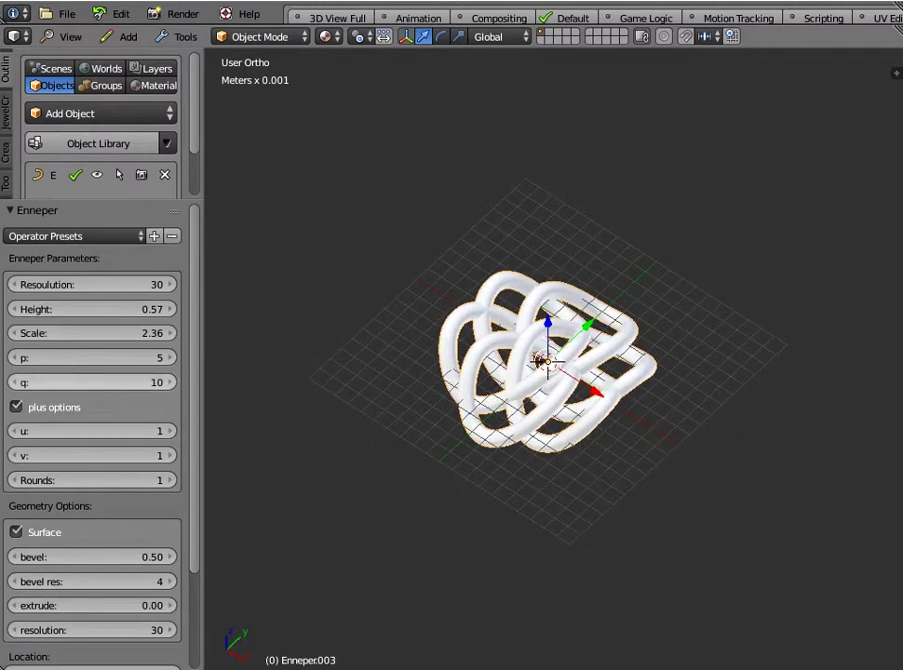
pyautogui.click(93, 358)
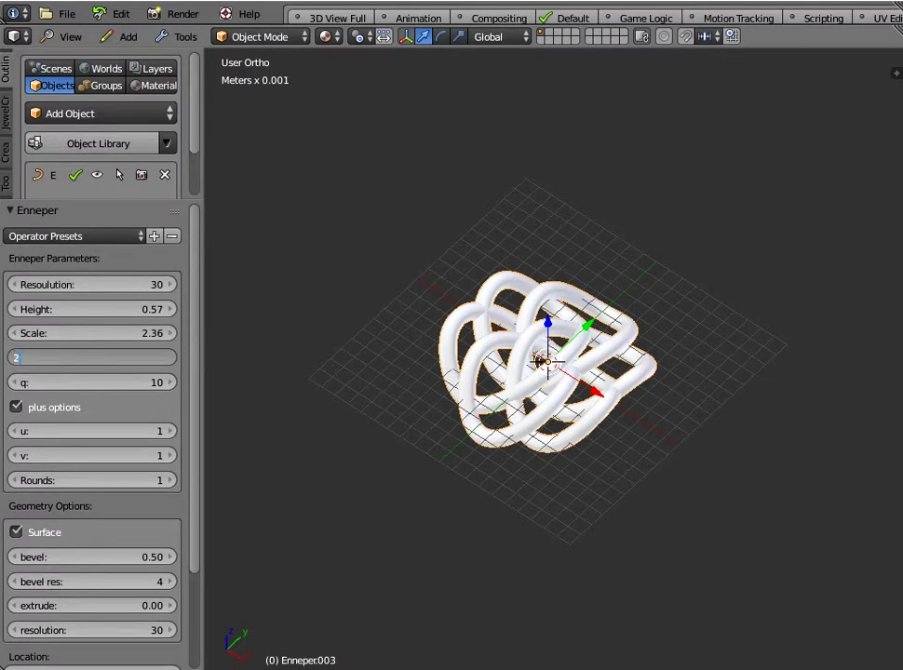
pyautogui.press('Return')
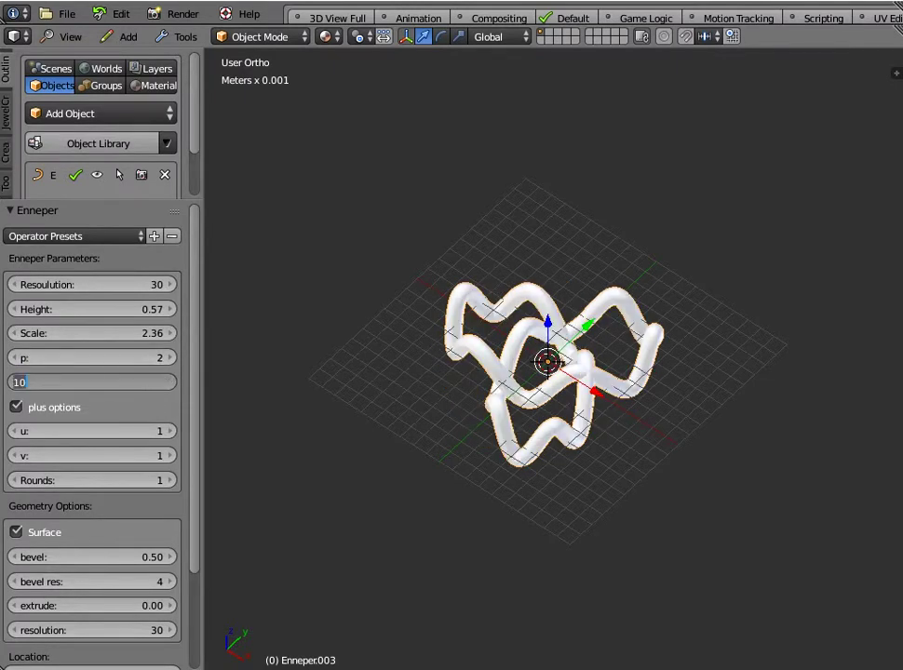
pyautogui.press('Return')
pyautogui.moveTo(391, 308); pyautogui.dragTo(436, 328, button='middle')
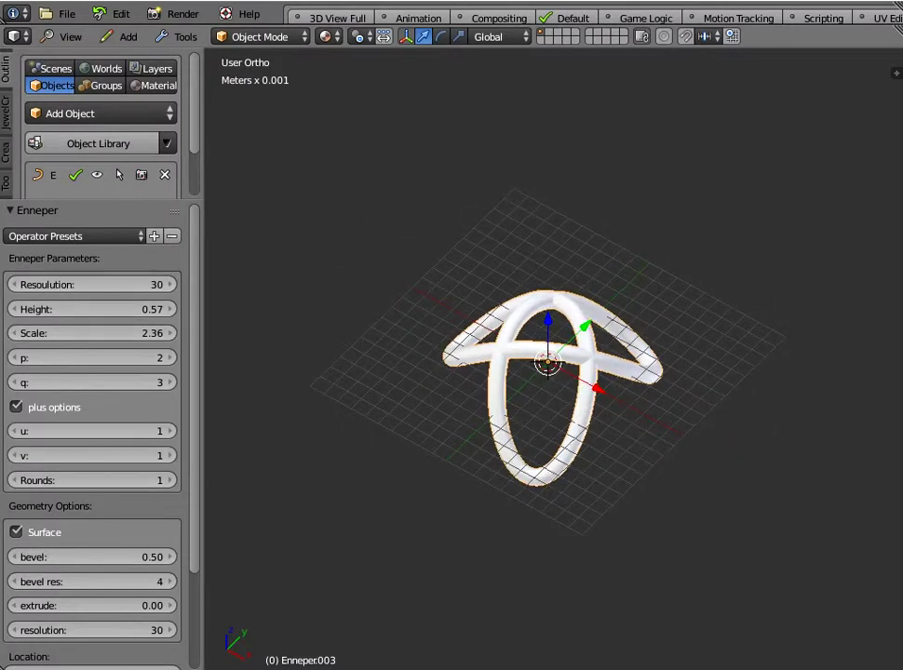
# Step: Try a bevel of 0 on the Enneper curve, followed by a bevel of 1
pyautogui.scroll(-4, 93, 419)
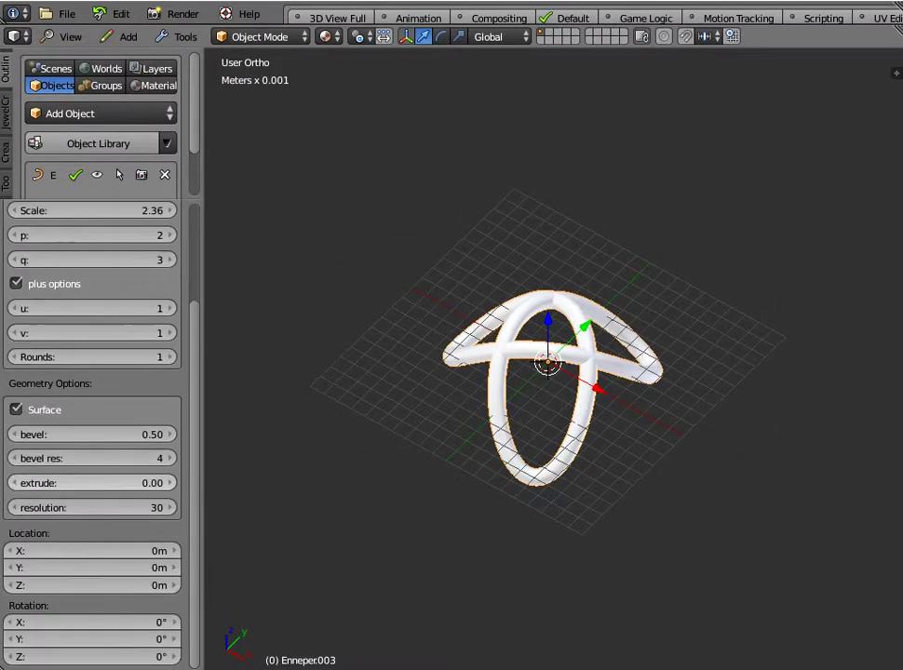
pyautogui.moveTo(321, 353); pyautogui.dragTo(421, 366, button='middle')
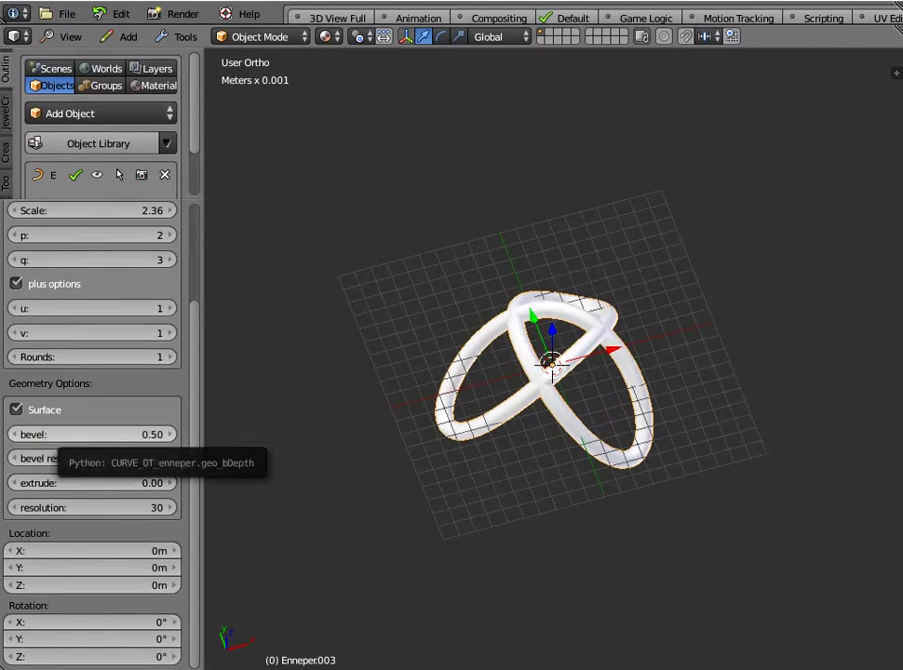
pyautogui.scroll(2, 551, 366)
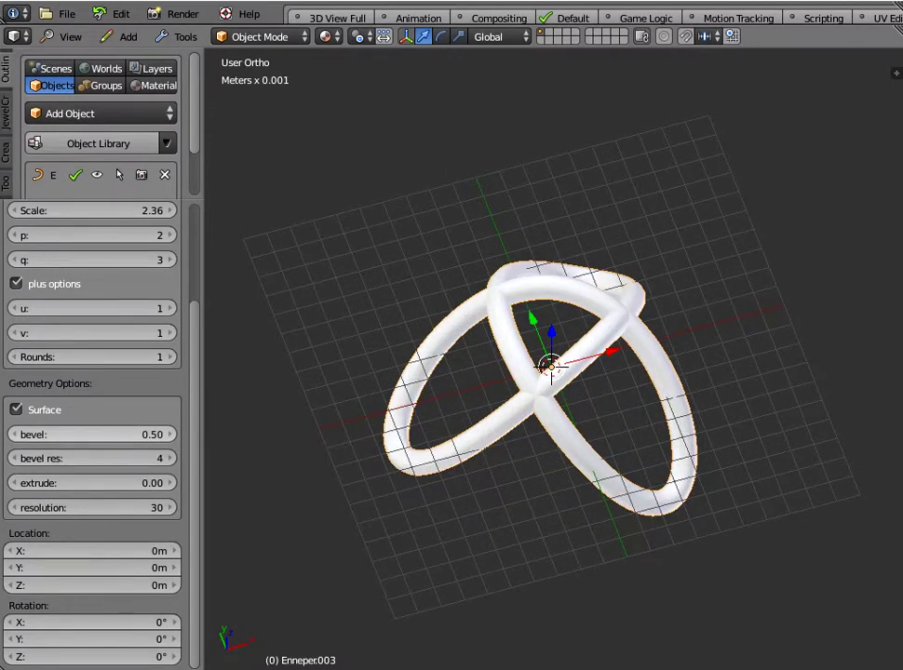
pyautogui.click(97, 435)
pyautogui.write('0')
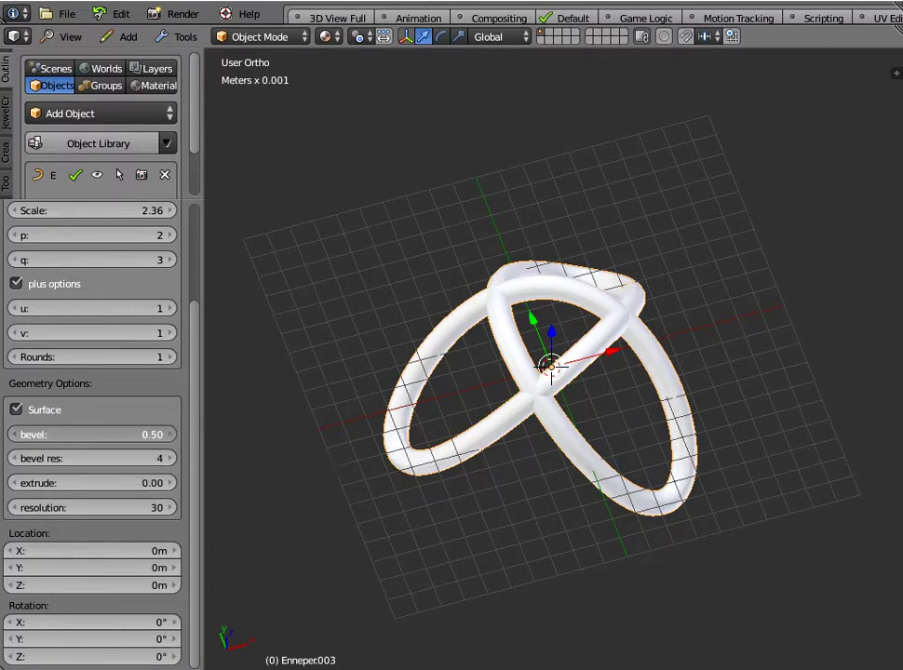
pyautogui.press('Return')
pyautogui.moveTo(551, 373); pyautogui.dragTo(560, 443, button='middle')
pyautogui.click(96, 434)
pyautogui.write('1')
pyautogui.press('Return')
pyautogui.moveTo(522, 391); pyautogui.dragTo(447, 279, button='middle')
# Step: Set the Enneper curve's bevel to 0.5 and inspect the tube from several angles
pyautogui.click(93, 434)
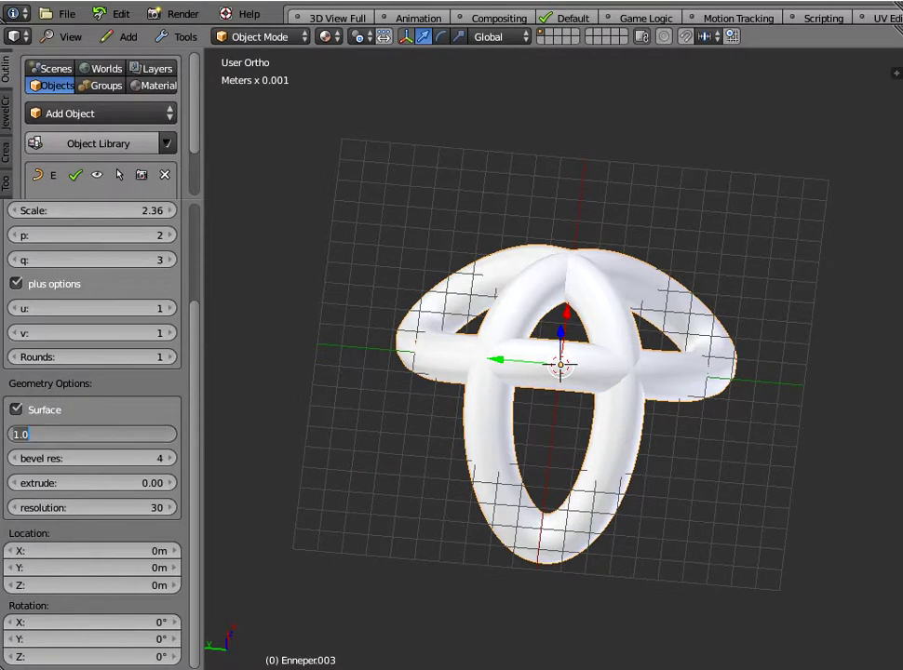
pyautogui.write('0.5')
pyautogui.press('Return')
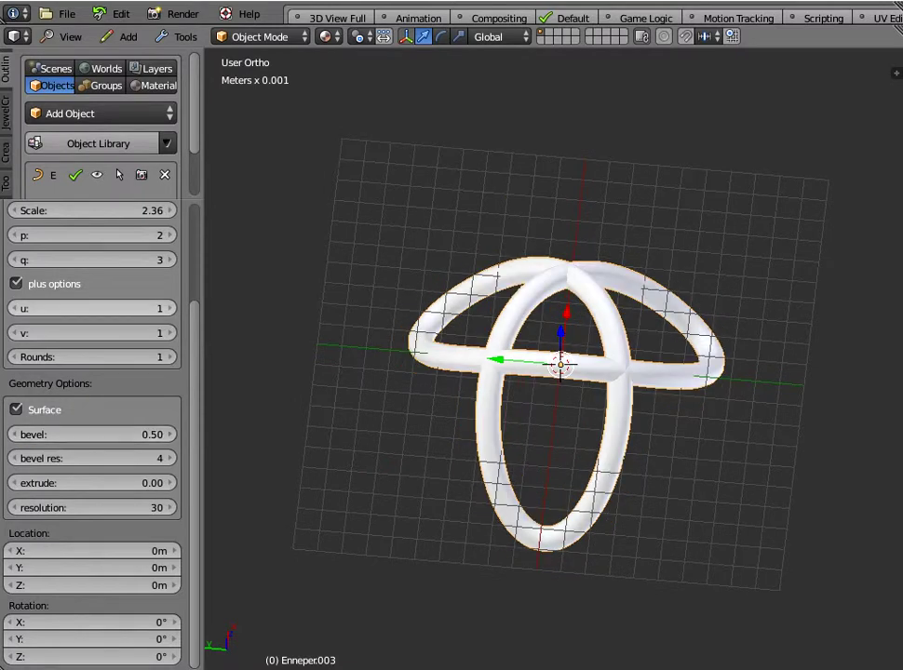
pyautogui.moveTo(549, 410); pyautogui.dragTo(634, 395, button='middle')
pyautogui.scroll(2, 554, 359)
pyautogui.moveTo(559, 400); pyautogui.dragTo(502, 356, button='middle')
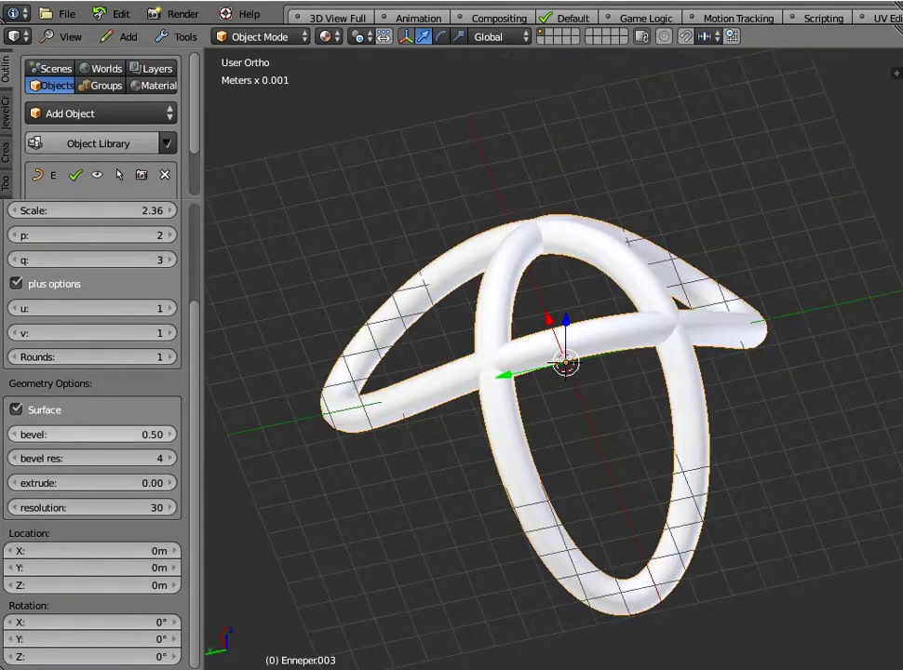
# Step: Set the Enneper curve's bevel to 0 to leave only the bare curve
pyautogui.click(91, 435)
pyautogui.write('0')
pyautogui.press('Return')
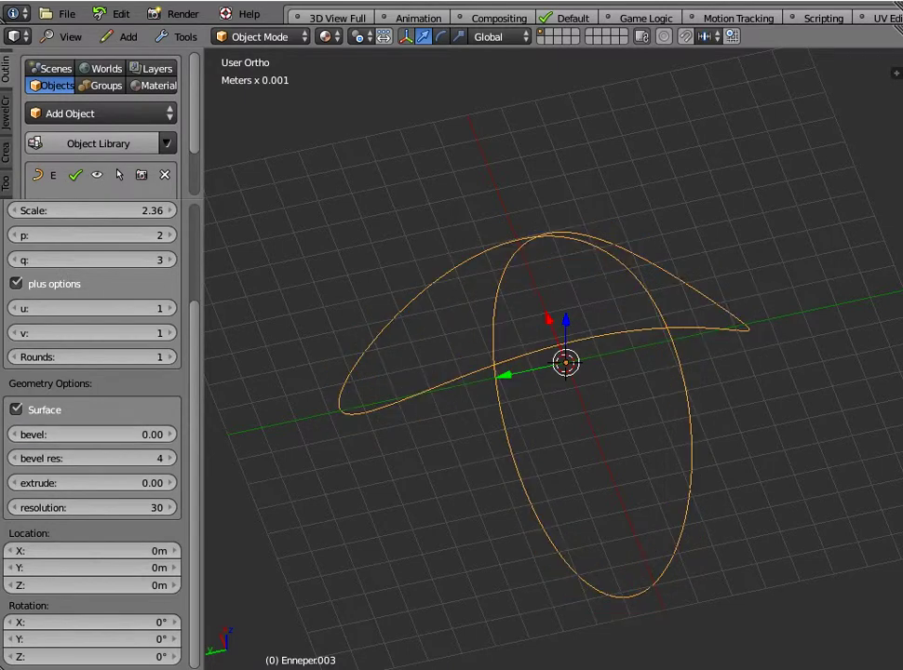
pyautogui.scroll(-4, 559, 363)
pyautogui.moveTo(521, 372); pyautogui.dragTo(666, 373, button='middle')
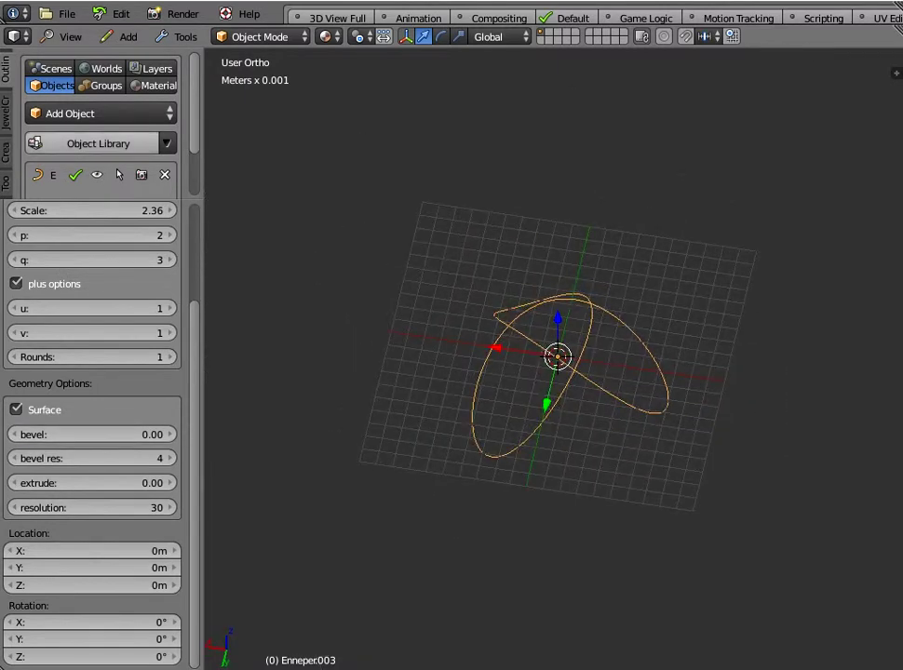
# Step: Add the X-Section Rectangular bevel object from the library category 3D Templates - X-Sections (Bevel Objects)
pyautogui.click(70, 114)
pyautogui.click(102, 168)
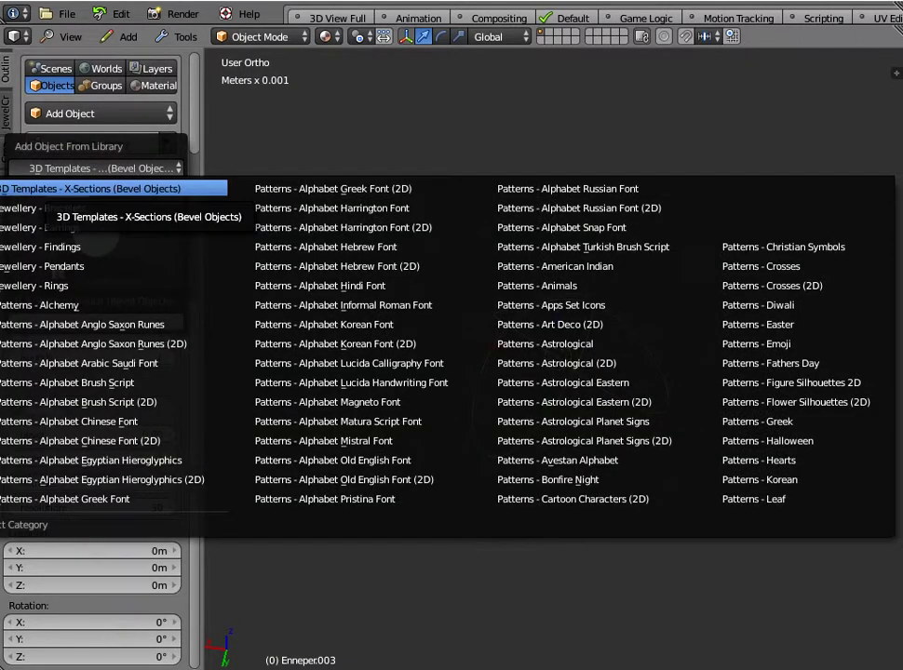
pyautogui.click(67, 189)
pyautogui.click(96, 234)
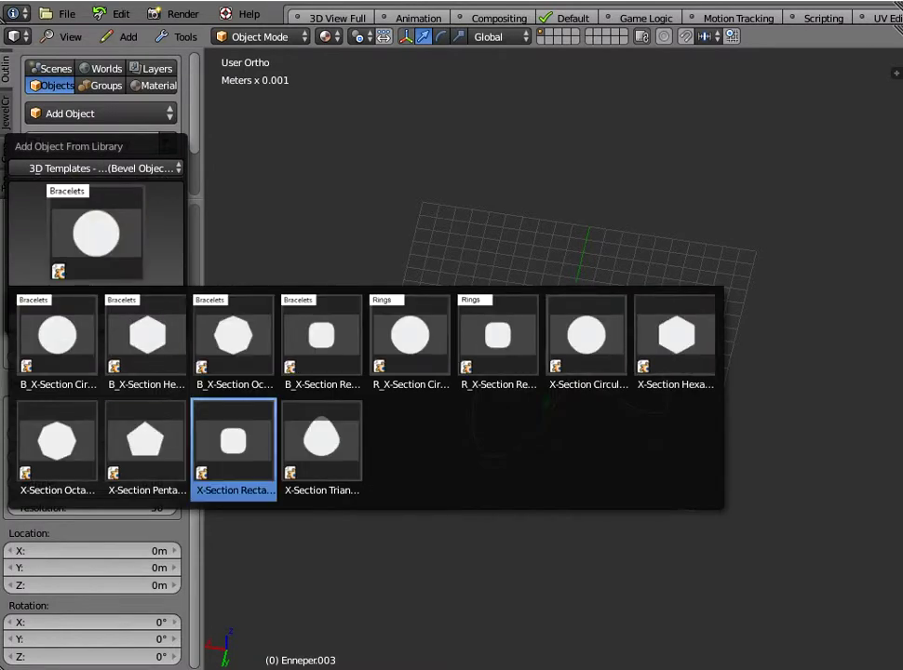
pyautogui.click(232, 445)
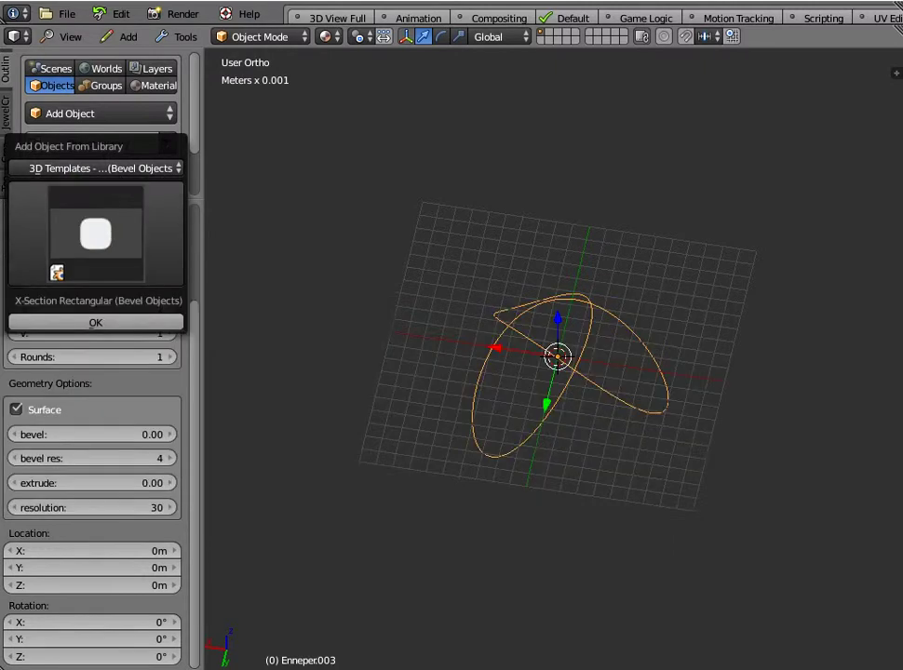
pyautogui.click(94, 320)
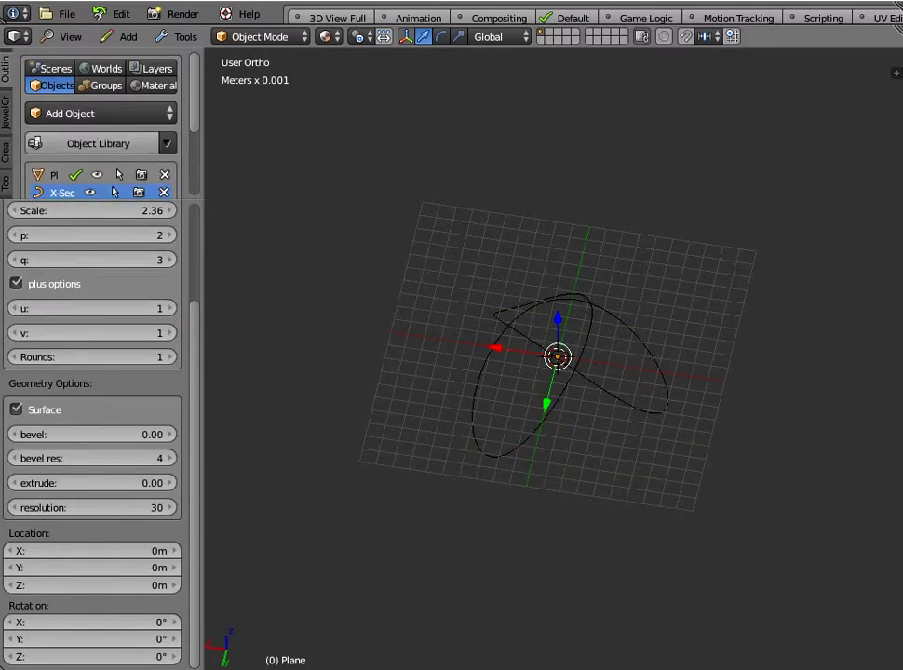
# Step: Examine the rectangular cross-section's shape and its X and Y dimensions
pyautogui.scroll(10, 553, 362)
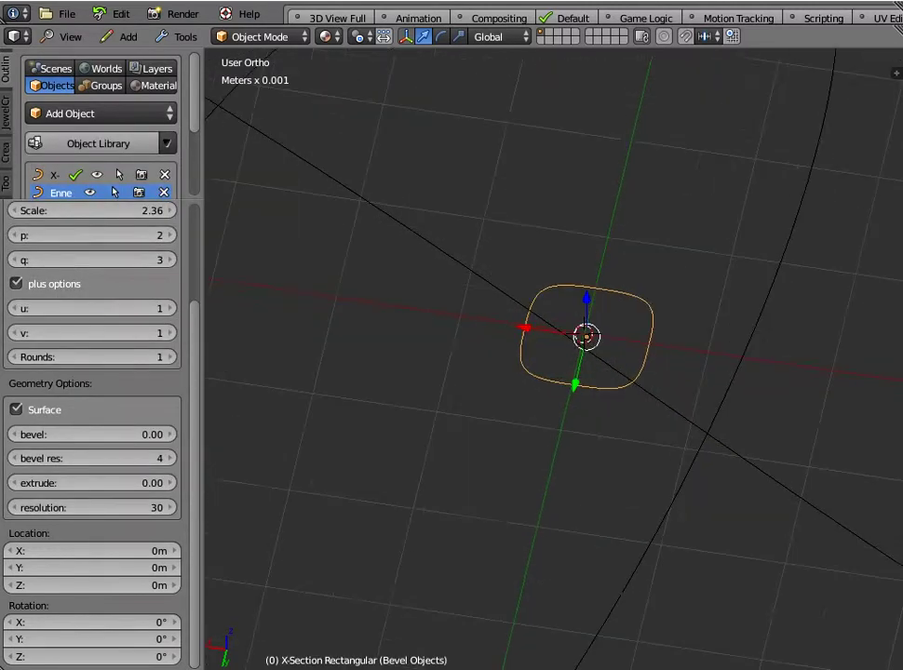
pyautogui.moveTo(553, 362); pyautogui.dragTo(667, 337, button='middle')
pyautogui.scroll(-4, 553, 344)
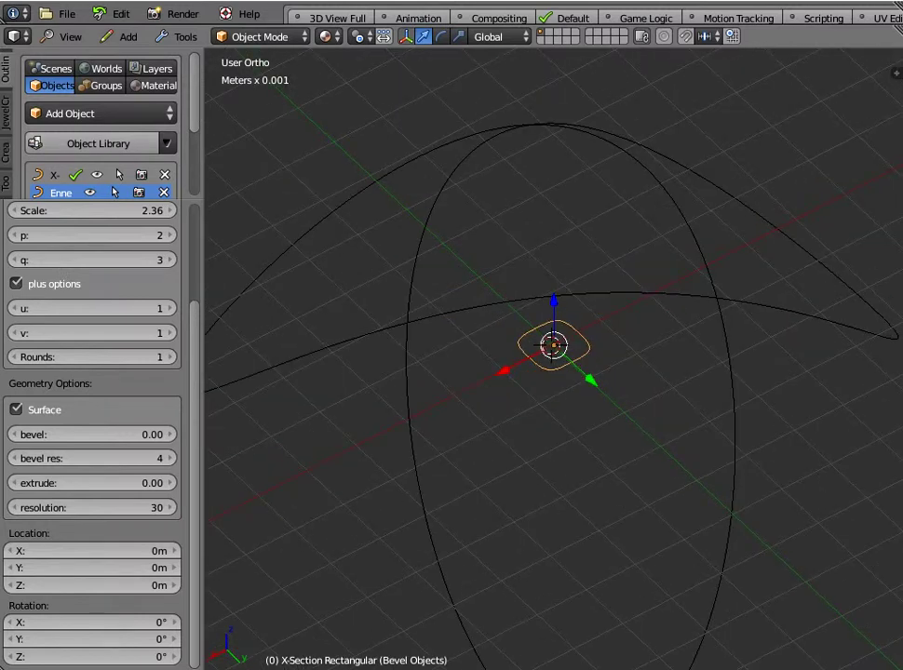
pyautogui.press('n')
pyautogui.click(771, 224)
pyautogui.click(771, 242)
pyautogui.click(771, 242)
pyautogui.write('n')
pyautogui.press('Escape')
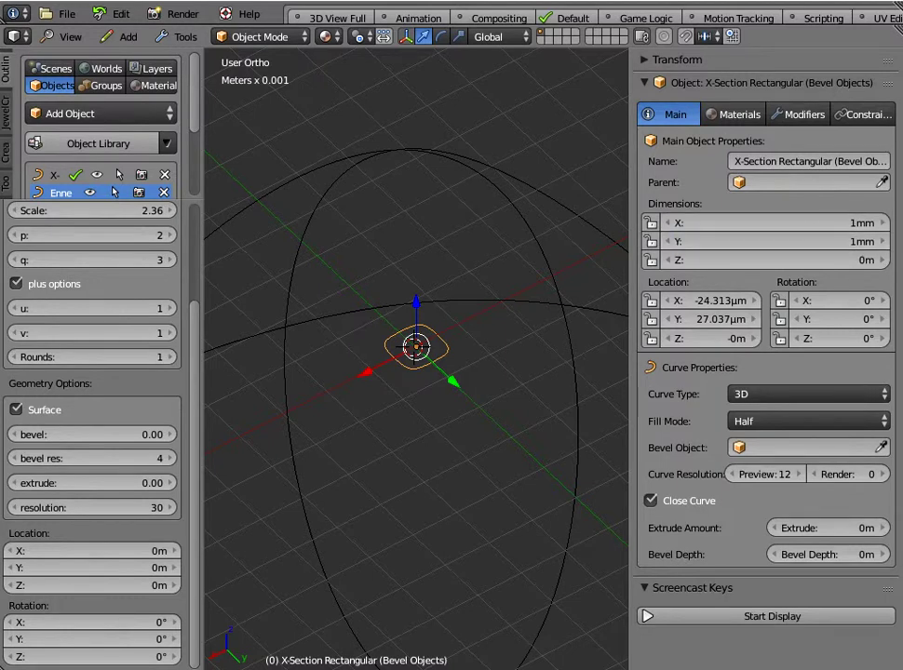
pyautogui.press('n')
# Step: Select the Enneper curve and assign X-Section Rectangular (Bevel Objects) as its bevel object
pyautogui.scroll(-3, 554, 353)
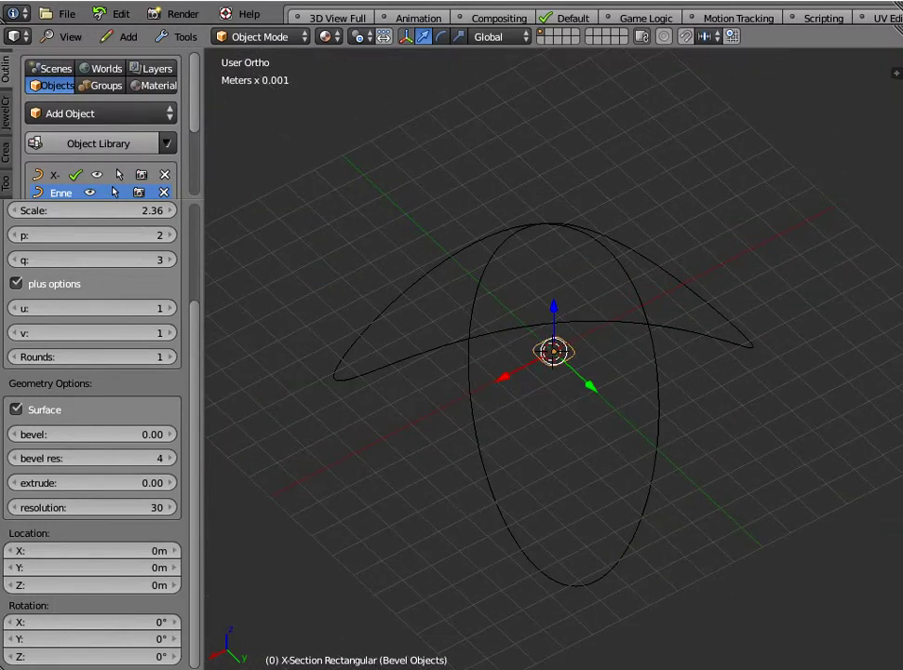
pyautogui.rightClick(470, 337)
pyautogui.press('n')
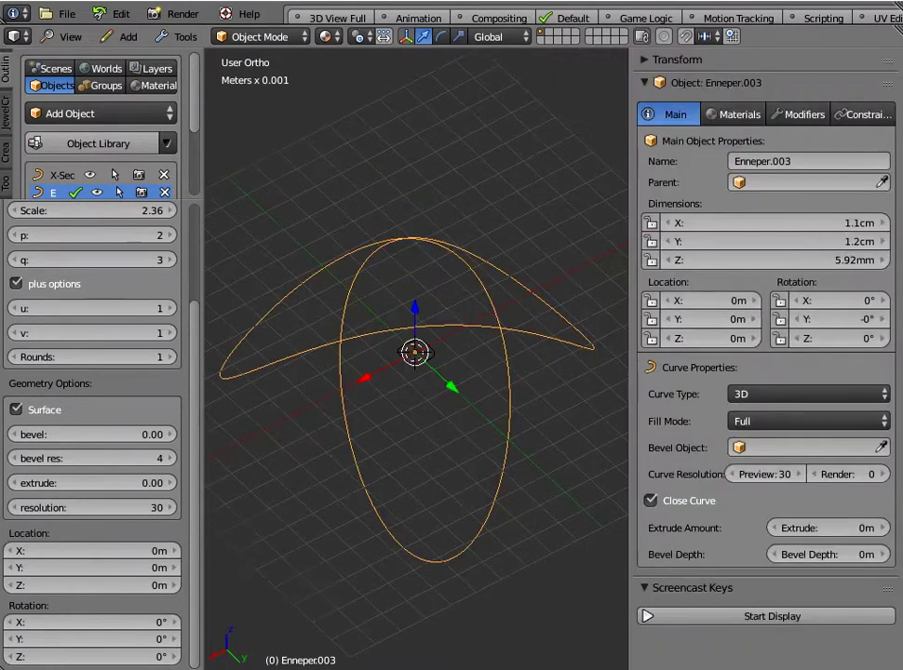
pyautogui.click(796, 448)
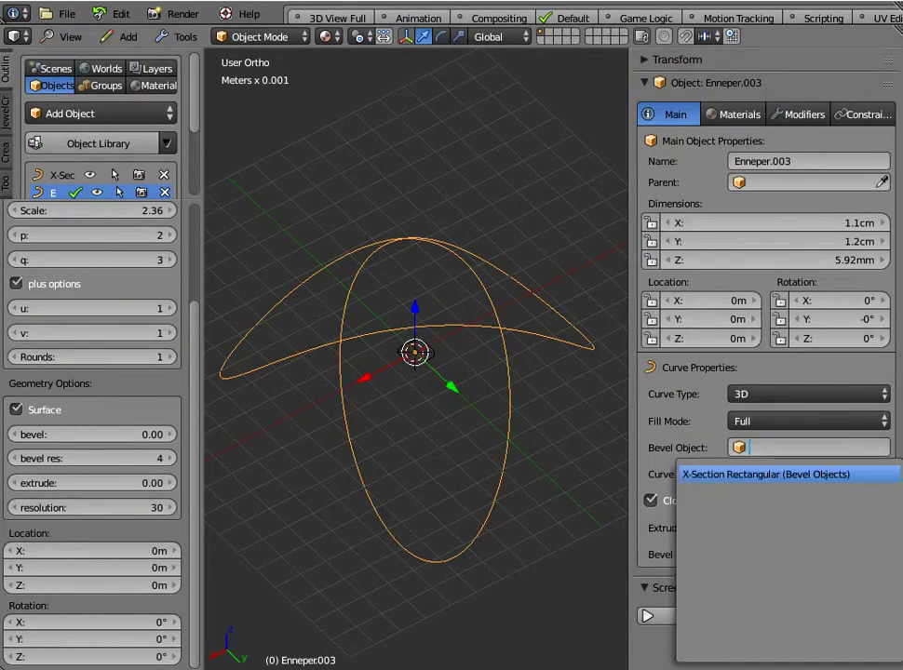
pyautogui.click(765, 474)
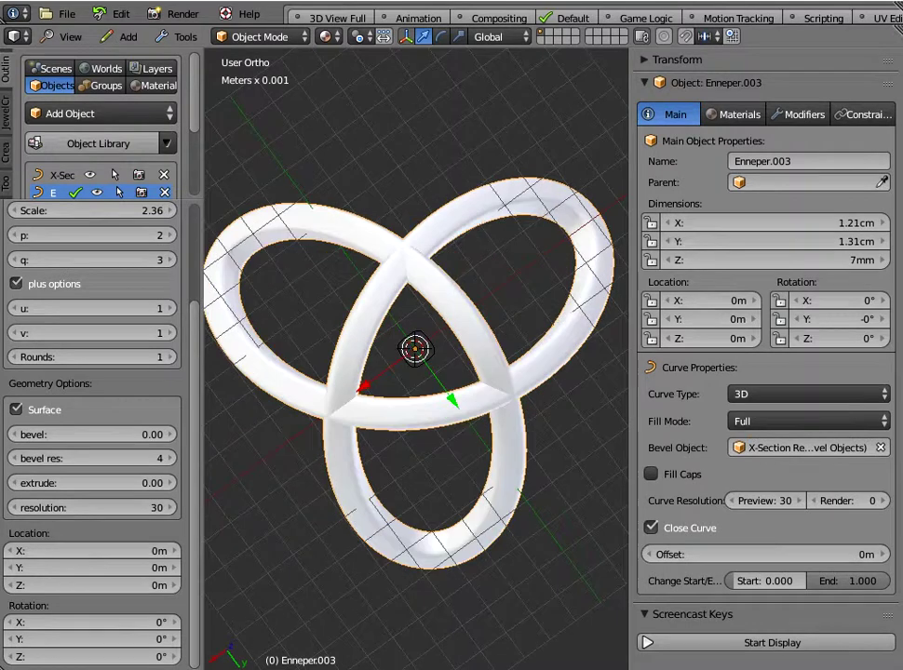
pyautogui.moveTo(465, 316)
pyautogui.mouseDown(button='middle')
pyautogui.moveTo(358, 377)
pyautogui.moveTo(344, 456)
pyautogui.moveTo(377, 382)
pyautogui.moveTo(475, 302)
pyautogui.mouseUp(button='middle')
pyautogui.moveTo(419, 361)
pyautogui.mouseDown(button='middle')
pyautogui.moveTo(417, 418)
pyautogui.moveTo(409, 356)
pyautogui.mouseUp(button='middle')
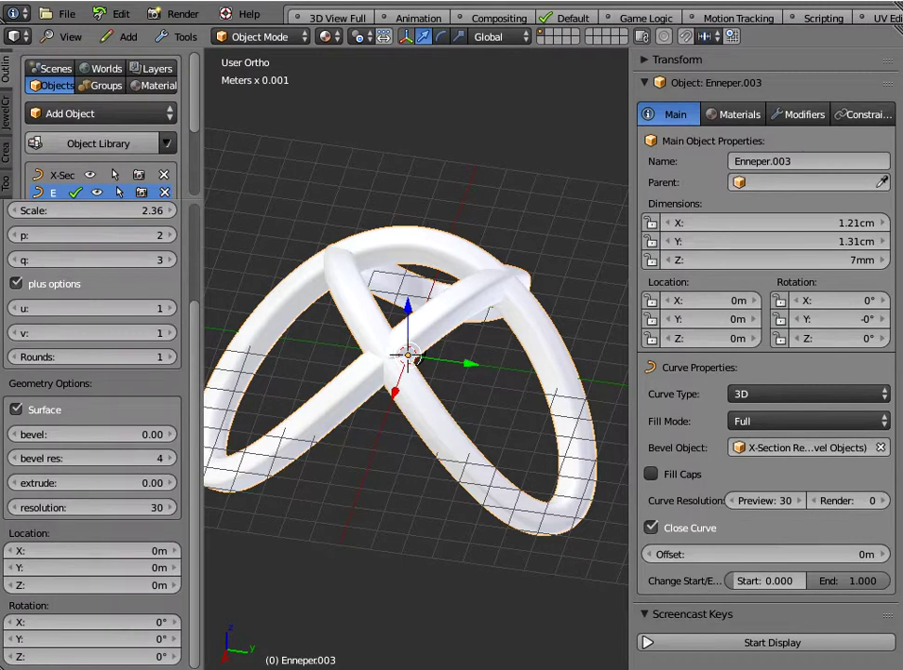
pyautogui.press('n')
# Step: Lower the Enneper curve's bevel resolution to 2
pyautogui.moveTo(549, 372)
pyautogui.mouseDown(button='middle')
pyautogui.moveTo(521, 390)
pyautogui.moveTo(577, 373)
pyautogui.moveTo(540, 359)
pyautogui.mouseUp(button='middle')
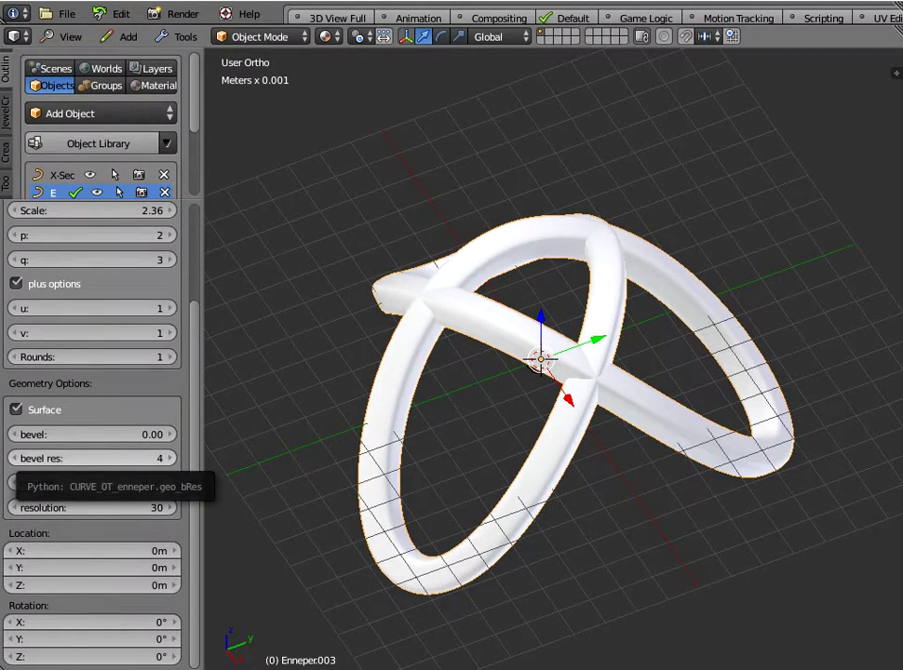
pyautogui.click(12, 458)
pyautogui.click(12, 458)
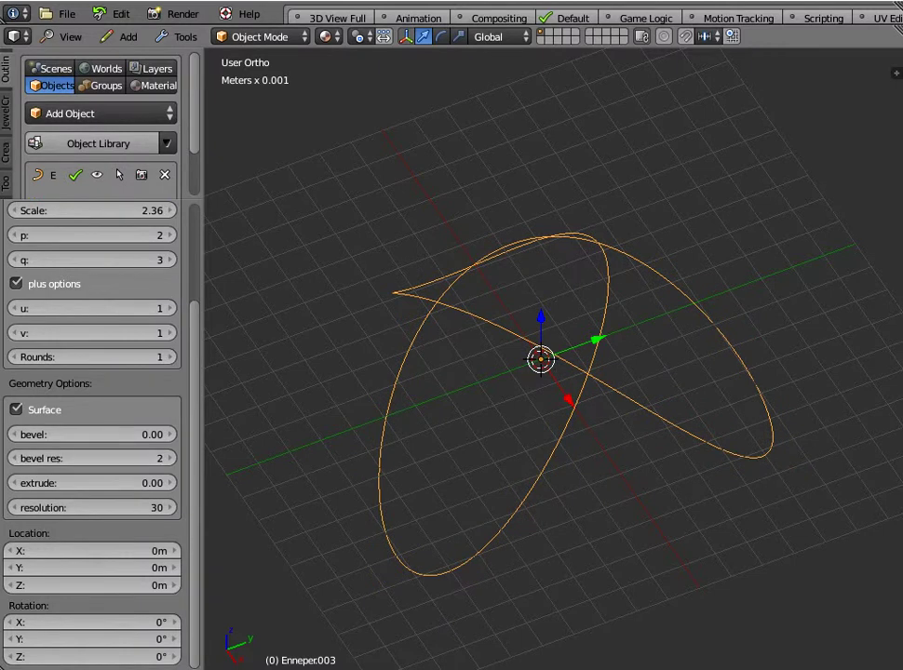
# Step: Set the Enneper curve's bevel to 0.5 and lower its bevel resolution to 0
pyautogui.click(93, 434)
pyautogui.write('0.5')
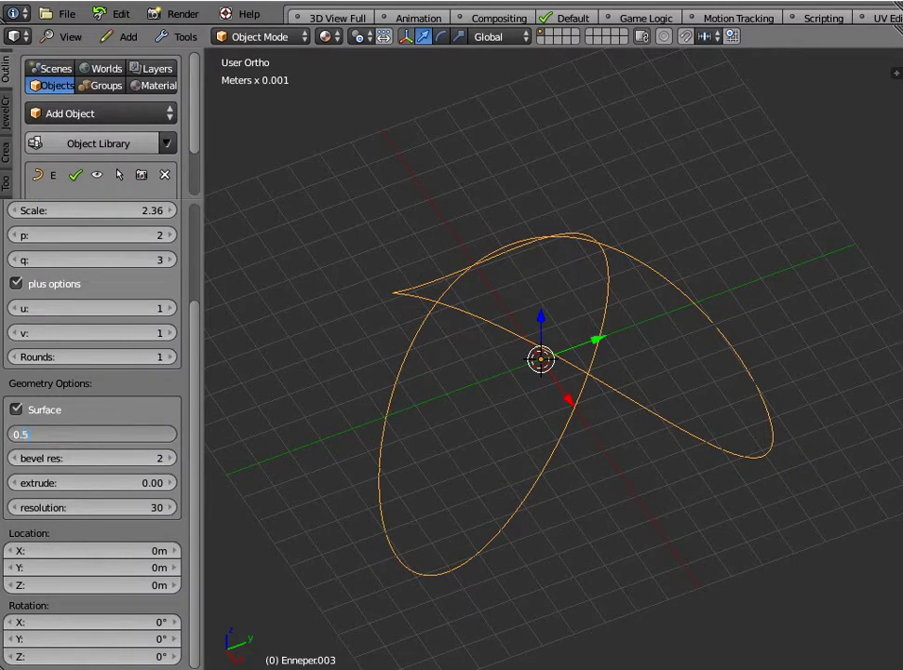
pyautogui.press('Return')
pyautogui.click(12, 458)
pyautogui.click(12, 458)
# Step: Examine the thickened Enneper curve from several angles together with the scene's vertex and face statistics
pyautogui.scroll(2, 553, 359)
pyautogui.moveTo(554, 359); pyautogui.dragTo(558, 409, button='middle')
pyautogui.moveTo(551, 338); pyautogui.dragTo(647, 195, button='middle')
pyautogui.moveTo(615, 372); pyautogui.dragTo(651, 349, button='middle')
pyautogui.moveTo(507, 18); pyautogui.dragTo(330, 18, button='middle')
pyautogui.hscroll(5, 503, 18)
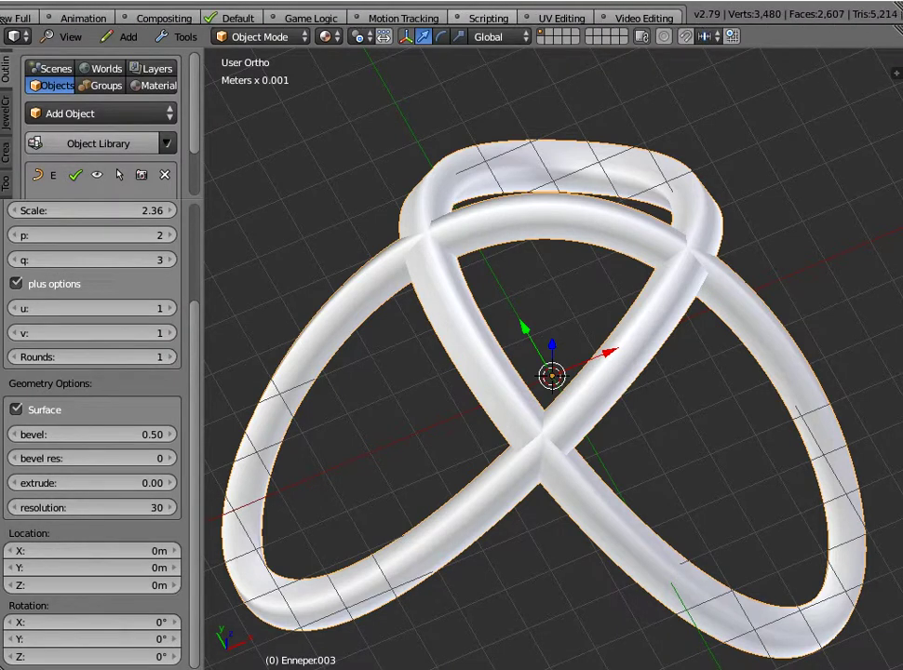
pyautogui.hscroll(2, 503, 18)
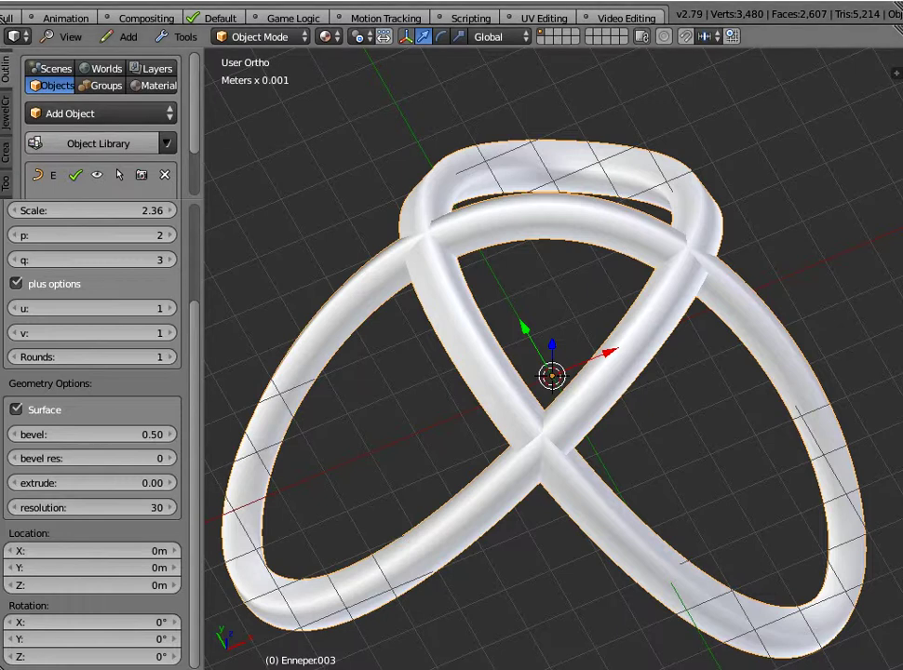
# Step: Increase the Enneper curve's bevel resolution one unit at a time to 4, and reduce it to 2
pyautogui.click(173, 459)
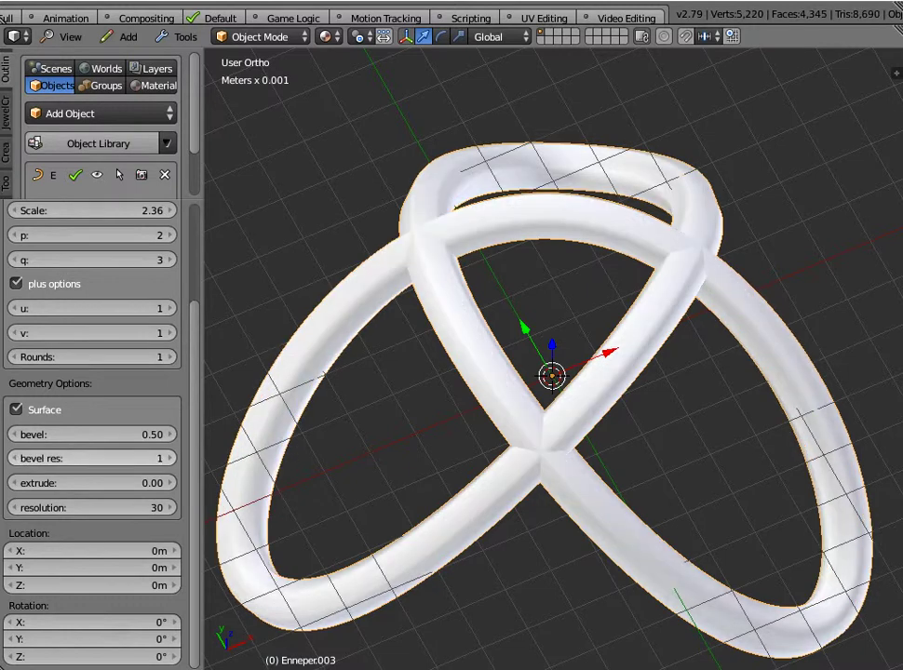
pyautogui.click(174, 458)
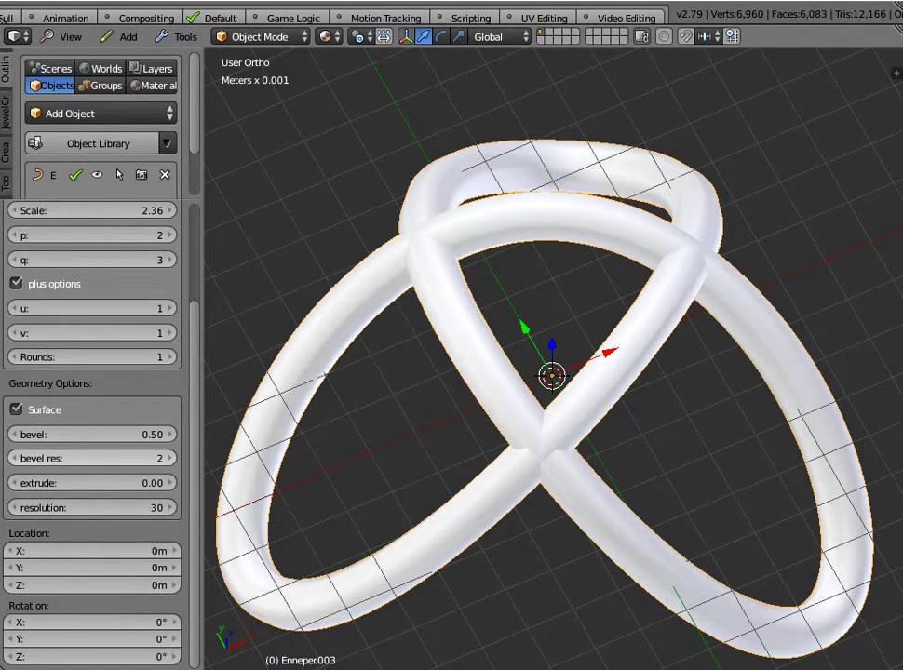
pyautogui.click(173, 458)
pyautogui.click(173, 458)
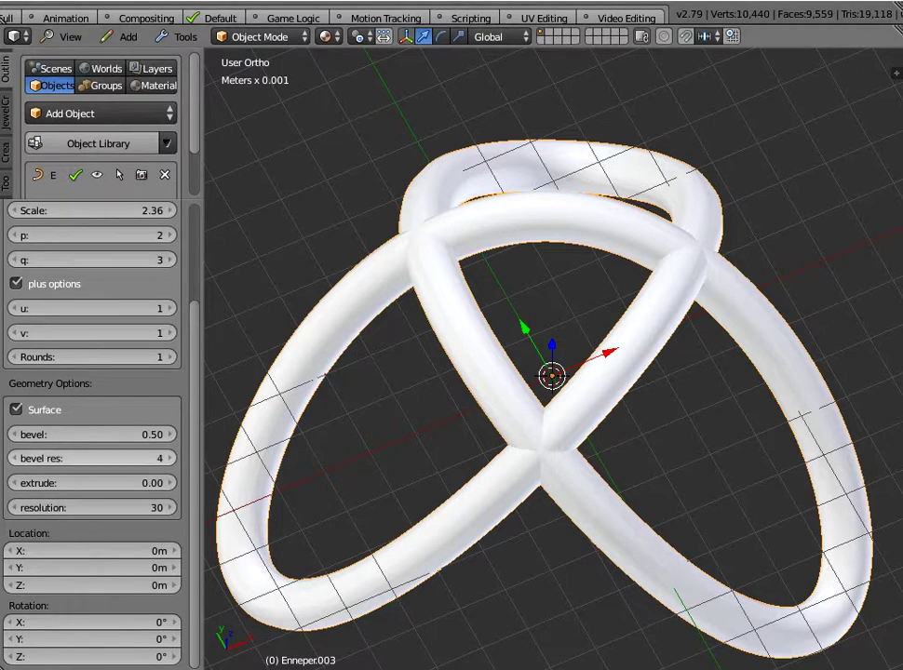
pyautogui.click(12, 458)
pyautogui.click(12, 458)
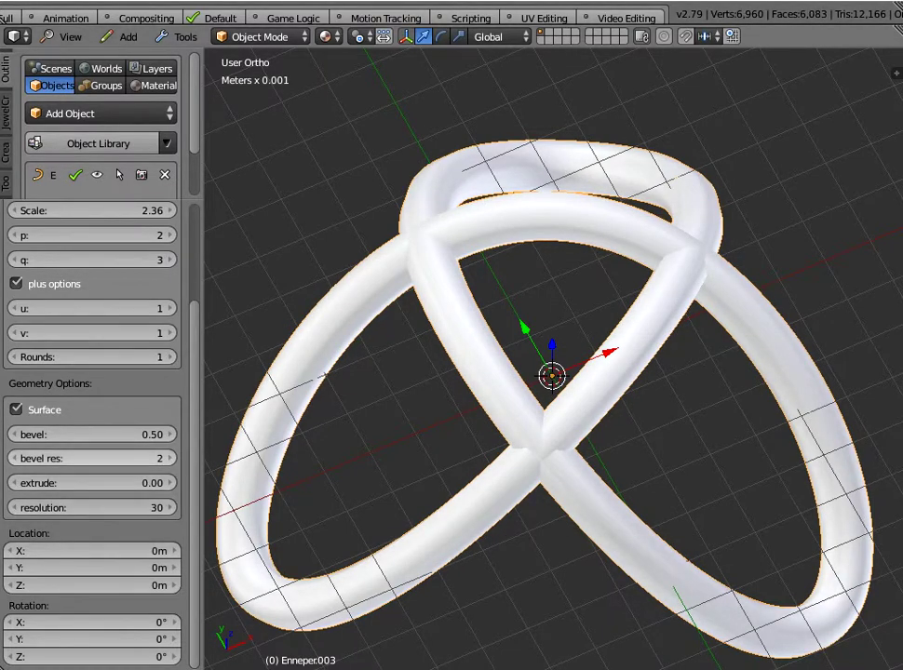
# Step: Try a bevel resolution of 4, check it against the curve's object properties, and return it to 2
pyautogui.click(170, 458)
pyautogui.click(170, 458)
pyautogui.moveTo(507, 382); pyautogui.dragTo(491, 324, button='middle')
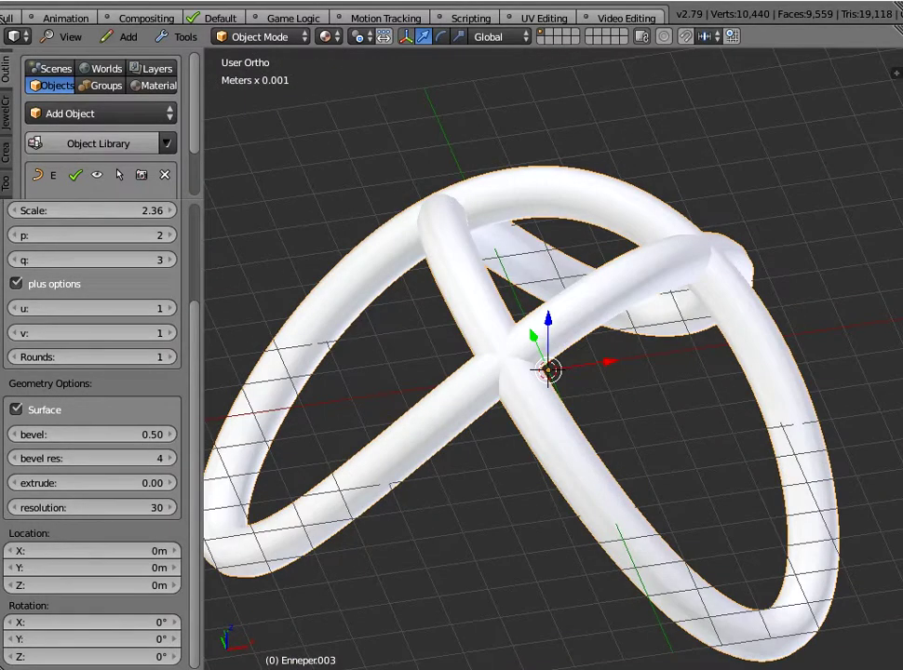
pyautogui.press('n')
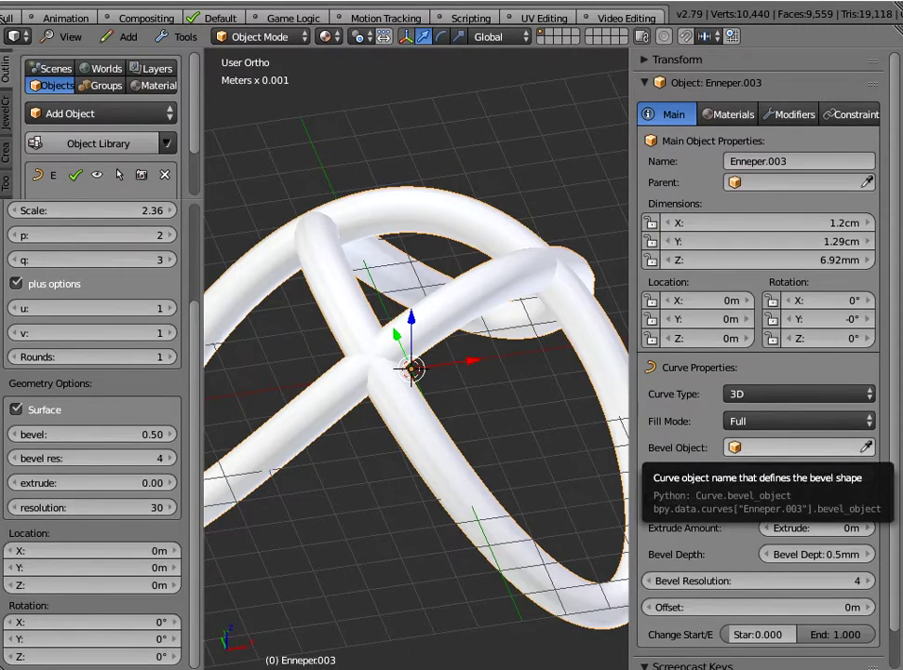
pyautogui.press('n')
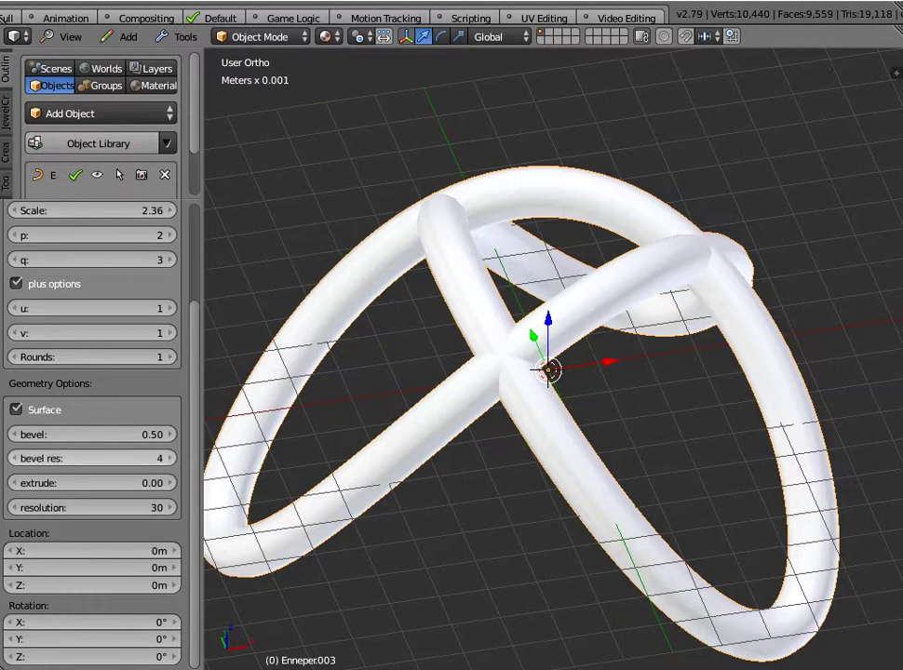
pyautogui.click(14, 458)
pyautogui.click(14, 458)
pyautogui.scroll(-3, 552, 359)
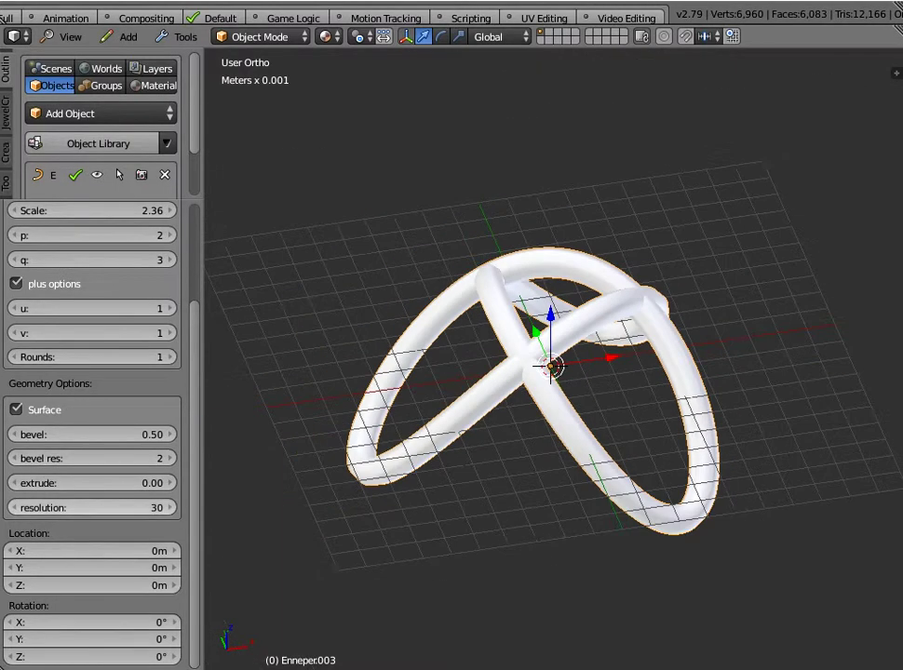
# Step: Try different extrude amounts on the Enneper curve, inspect the shape, and reset the extrude to 0
pyautogui.moveTo(91, 483); pyautogui.dragTo(176, 483)
pyautogui.moveTo(121, 483); pyautogui.dragTo(141, 483)
pyautogui.moveTo(484, 326); pyautogui.dragTo(591, 330, button='middle')
pyautogui.moveTo(605, 390); pyautogui.dragTo(559, 438, button='middle')
pyautogui.click(93, 483)
pyautogui.write('0')
pyautogui.press('Return')
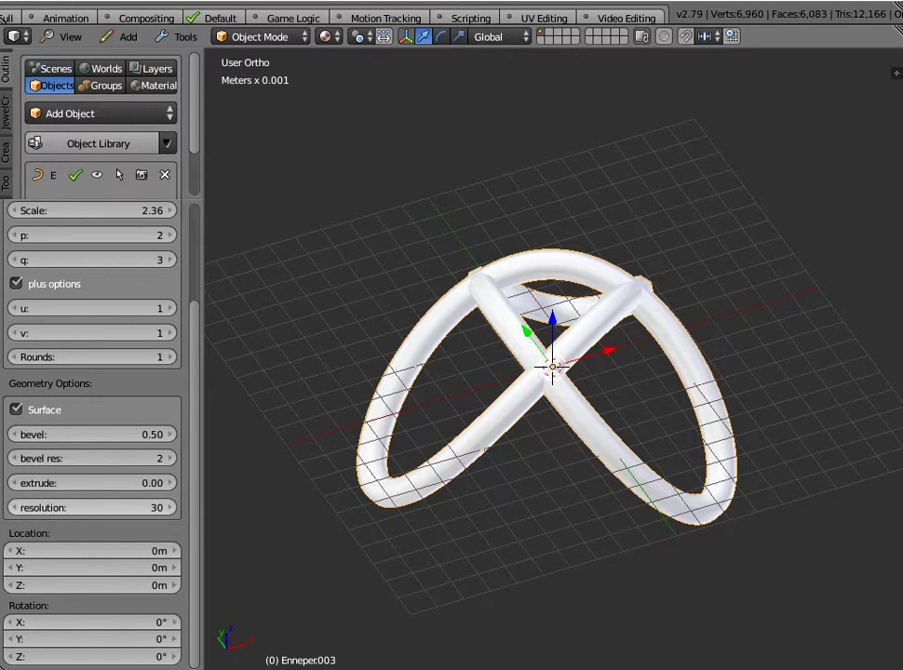
# Step: Set the Enneper curve's geometry resolution to 1 and inspect the coarser segments
pyautogui.click(91, 508)
pyautogui.write('1')
pyautogui.press('Return')
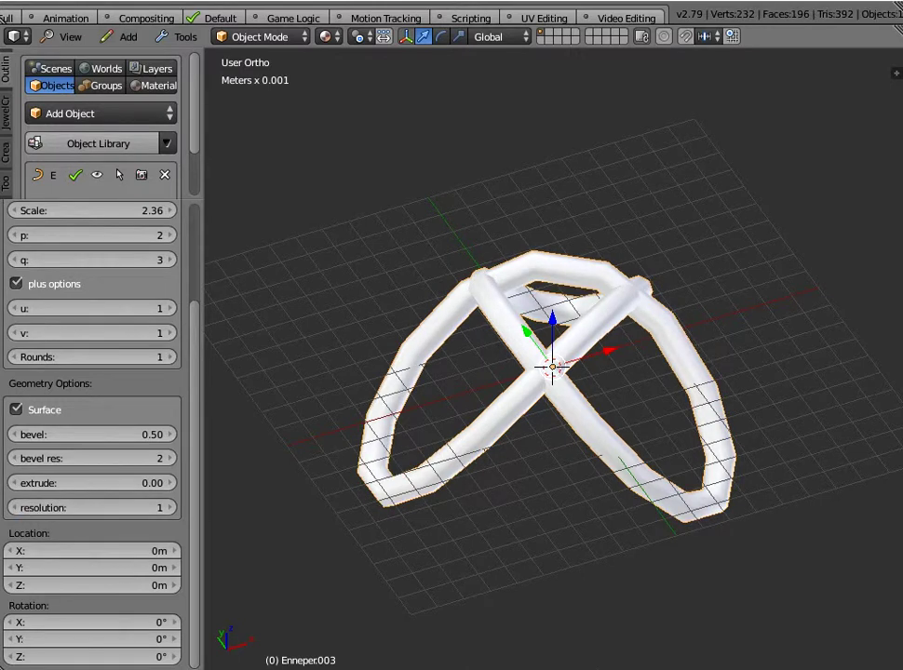
pyautogui.moveTo(577, 400); pyautogui.dragTo(456, 341, button='middle')
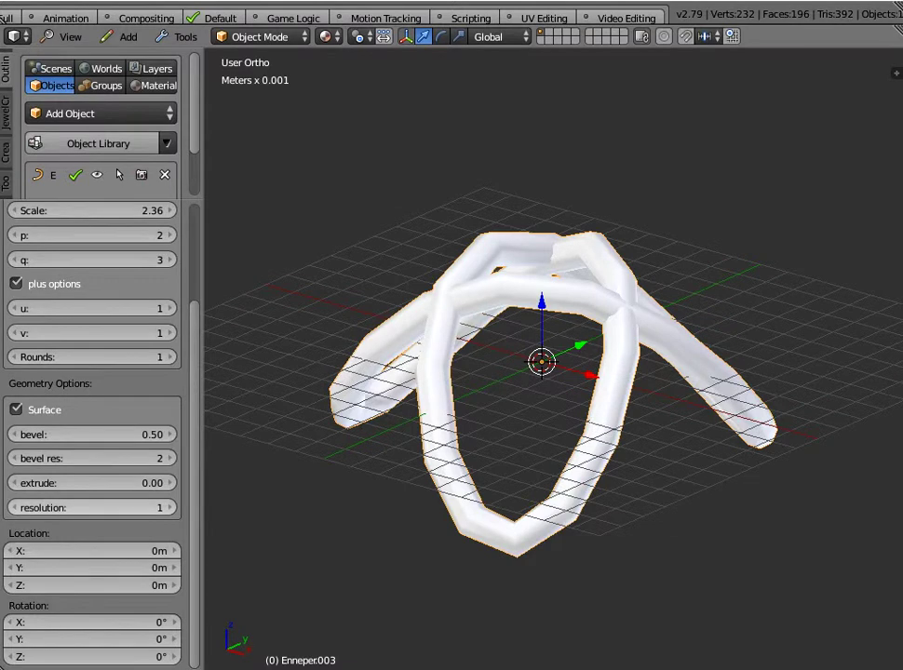
pyautogui.scroll(1, 94, 428)
pyautogui.scroll(-2, 549, 363)
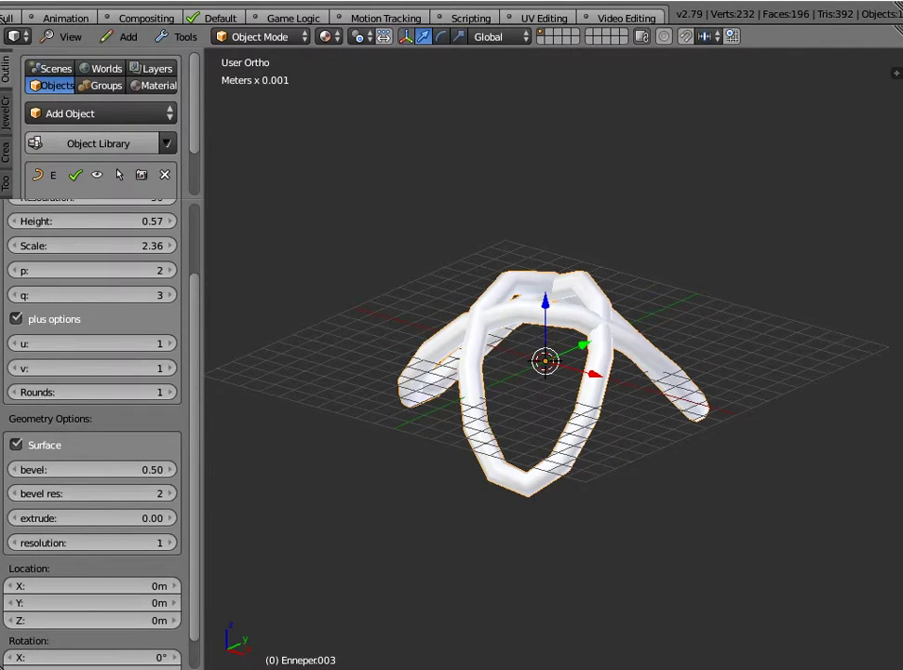
# Step: Move the Enneper curve down along Z by about 4.4 mm and delete it
pyautogui.moveTo(521, 363); pyautogui.dragTo(642, 349, button='middle')
pyautogui.press('g')
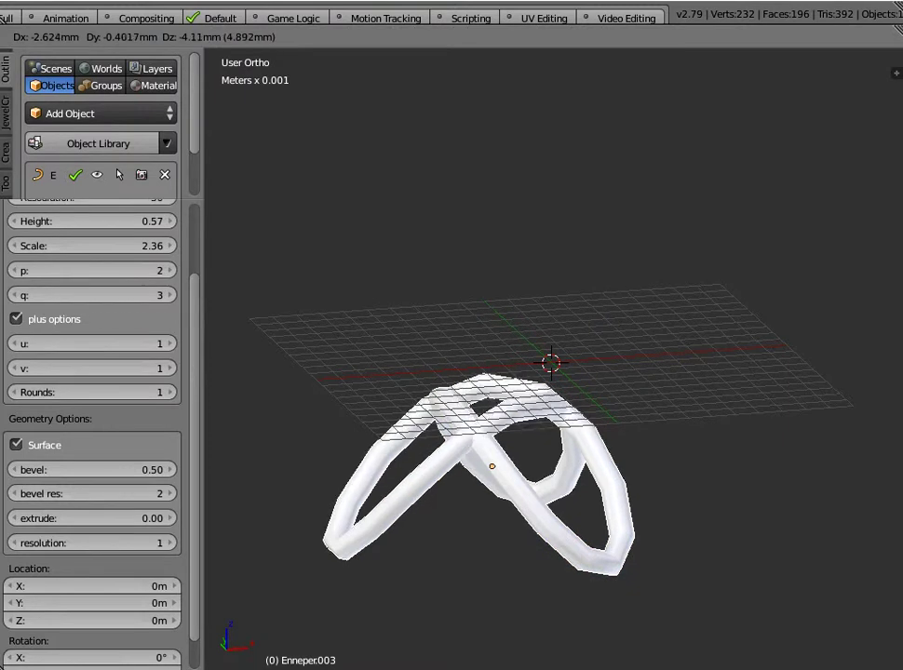
pyautogui.press('z')
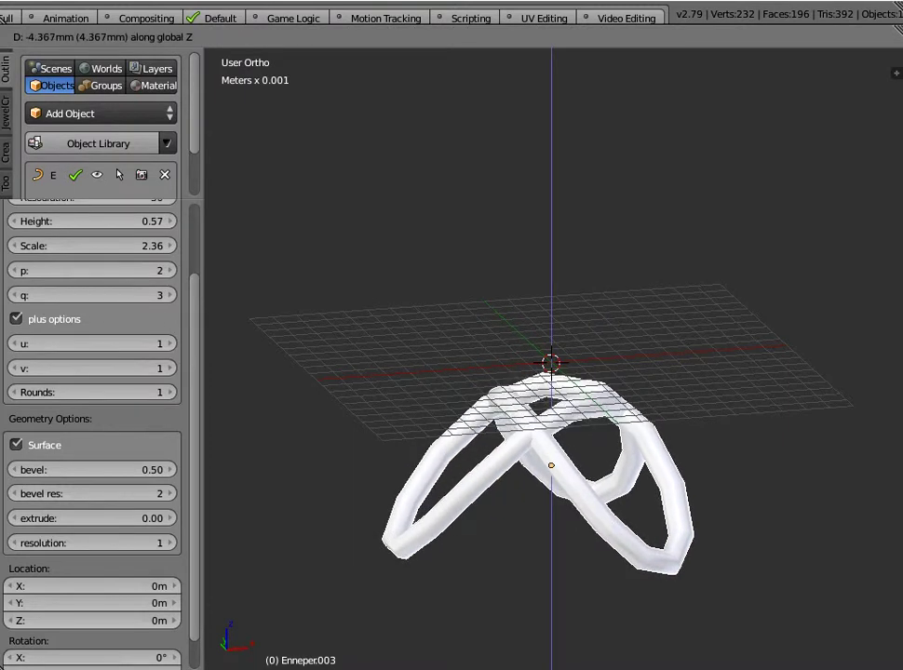
pyautogui.click(551, 465)
pyautogui.moveTo(551, 465); pyautogui.dragTo(552, 523, button='middle')
pyautogui.press('x')
pyautogui.click(503, 540)
# Step: Add a new Enneper curve to the empty scene
pyautogui.click(129, 36)
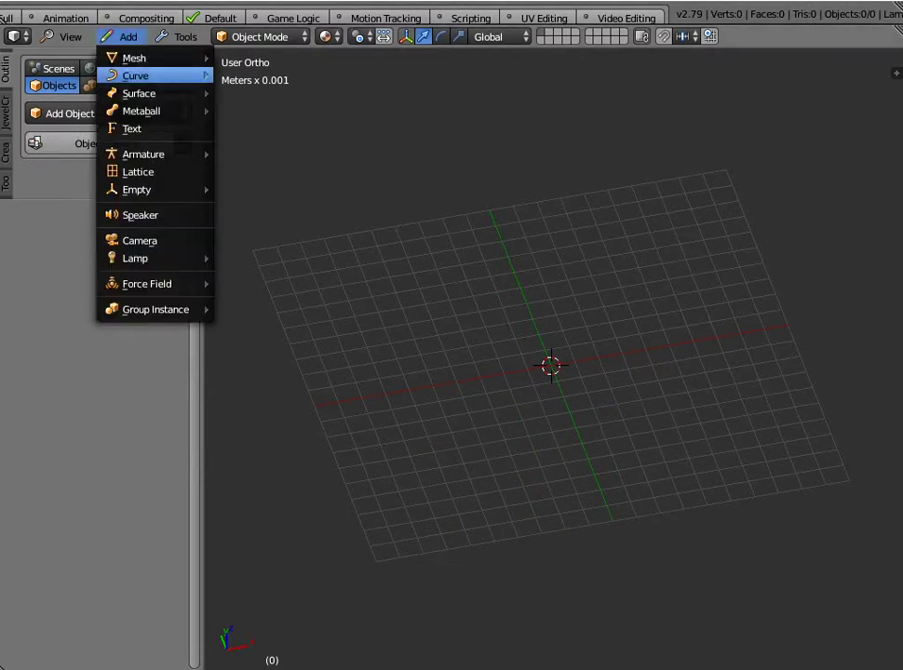
pyautogui.moveTo(135, 75)
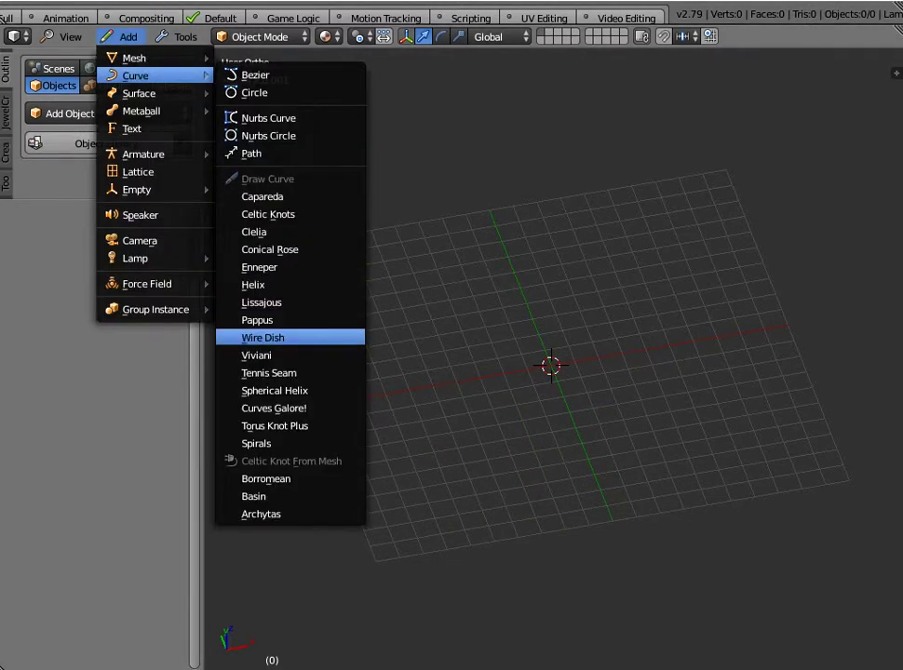
pyautogui.click(261, 268)
pyautogui.moveTo(316, 279)
pyautogui.mouseDown(button='middle')
pyautogui.moveTo(270, 266)
pyautogui.moveTo(322, 276)
pyautogui.mouseUp(button='middle')
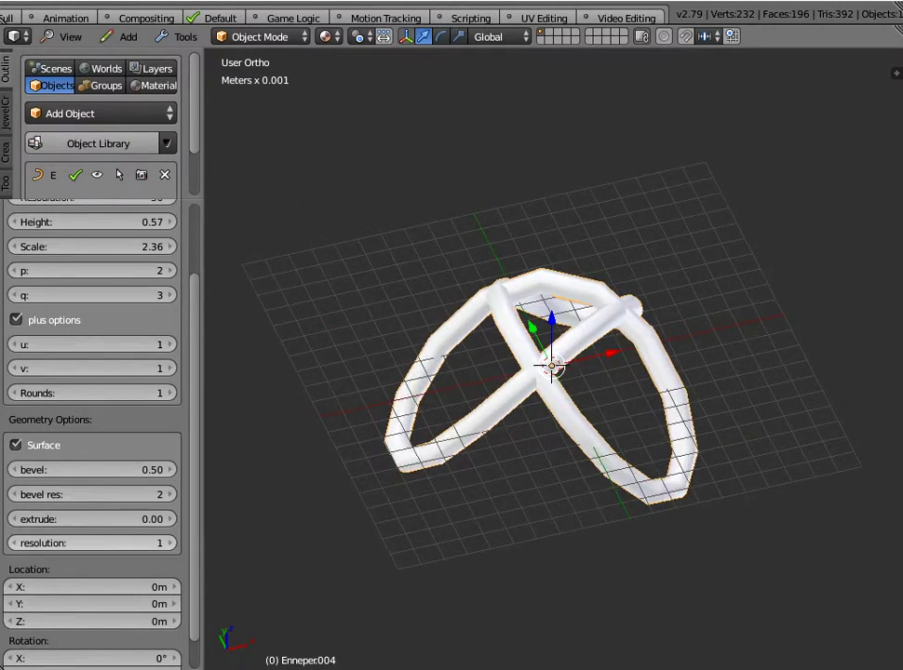
# Step: Try higher geometry resolution values on the new Enneper curve and return it to 1
pyautogui.click(171, 543)
pyautogui.click(171, 543)
pyautogui.click(171, 542)
pyautogui.click(171, 543)
pyautogui.moveTo(130, 542); pyautogui.dragTo(74, 543)
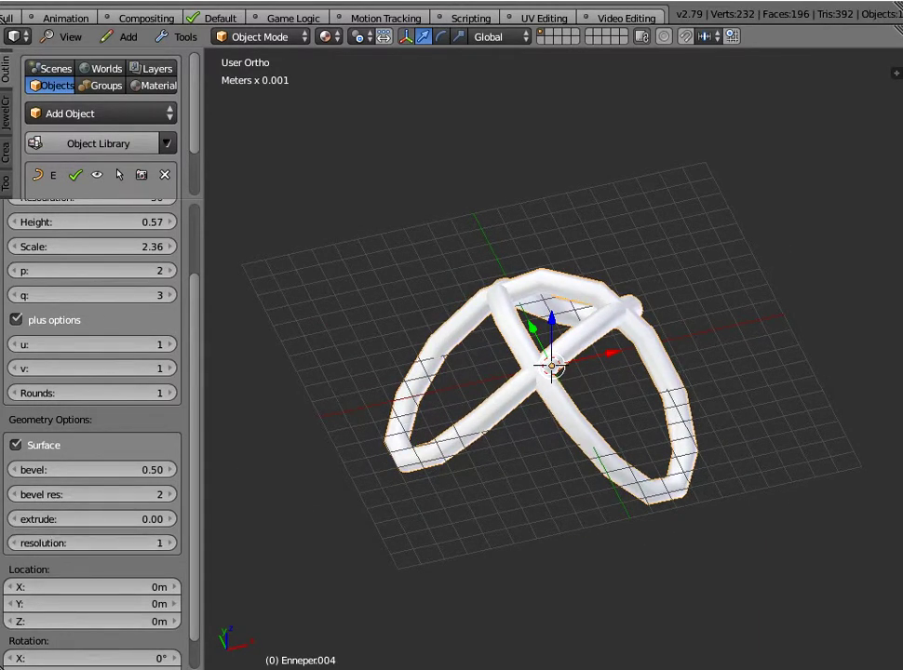
# Step: Set the resolution in the Enneper parameters to 12 and view the curve from above
pyautogui.scroll(1, 93, 237)
pyautogui.scroll(1, 94, 284)
pyautogui.click(93, 283)
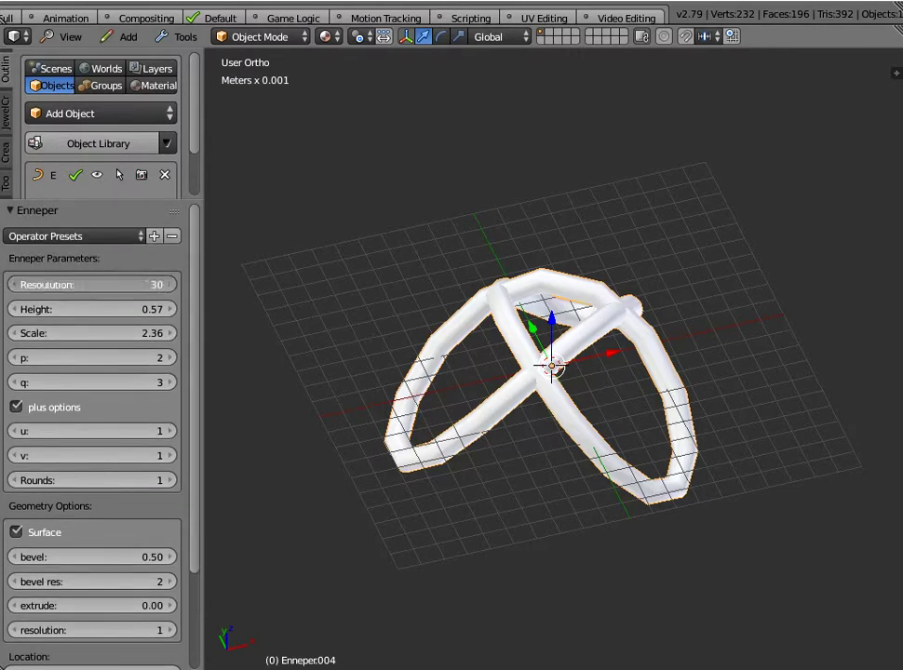
pyautogui.write('12')
pyautogui.press('Return')
pyautogui.moveTo(465, 326); pyautogui.dragTo(491, 395, button='middle')
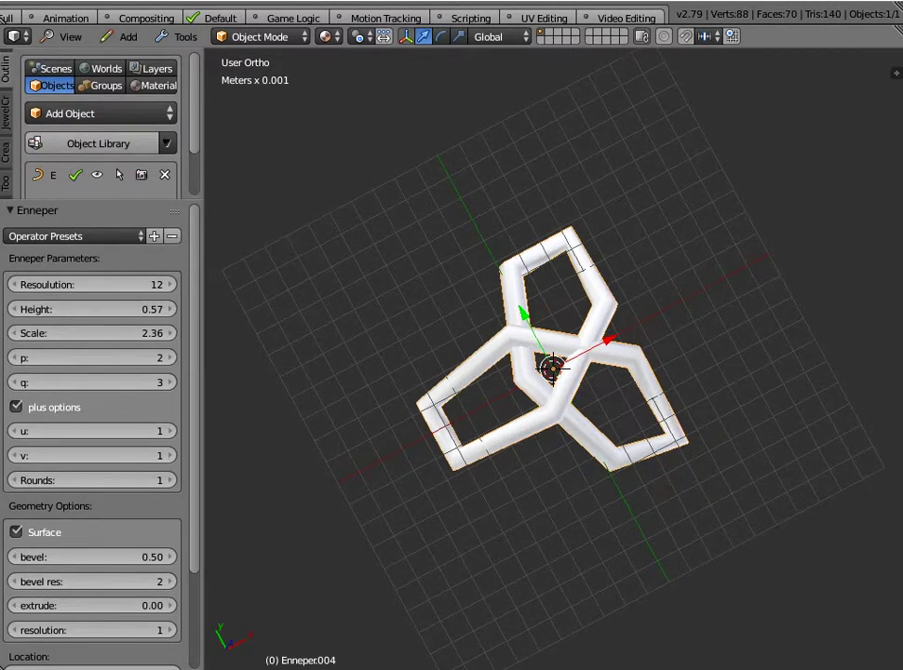
pyautogui.click(91, 285)
pyautogui.write('12')
pyautogui.press('Return')
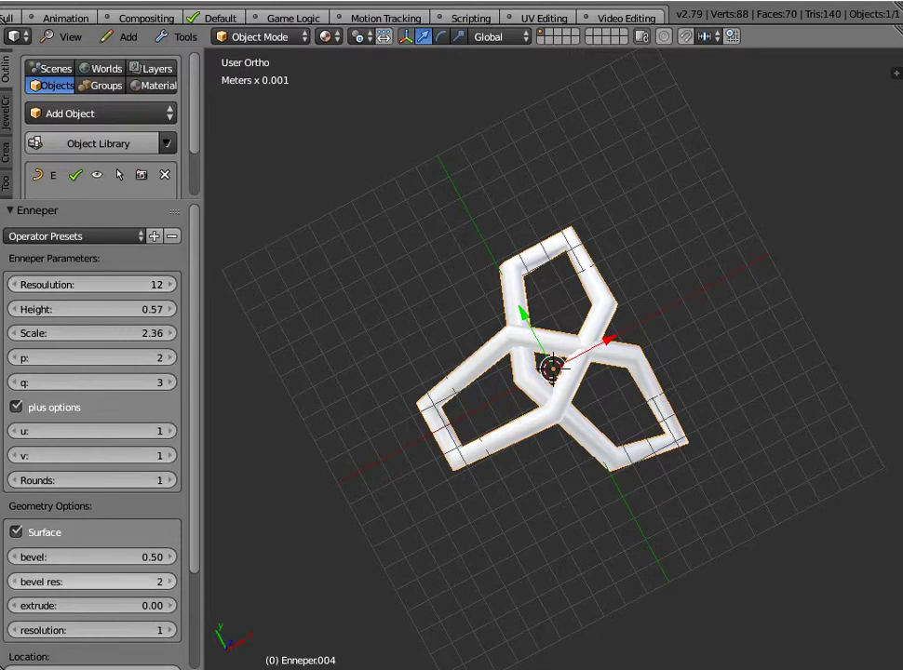
# Step: Raise the geometry resolution stepwise to 6 to smooth the curve, and return it to 1
pyautogui.click(169, 630)
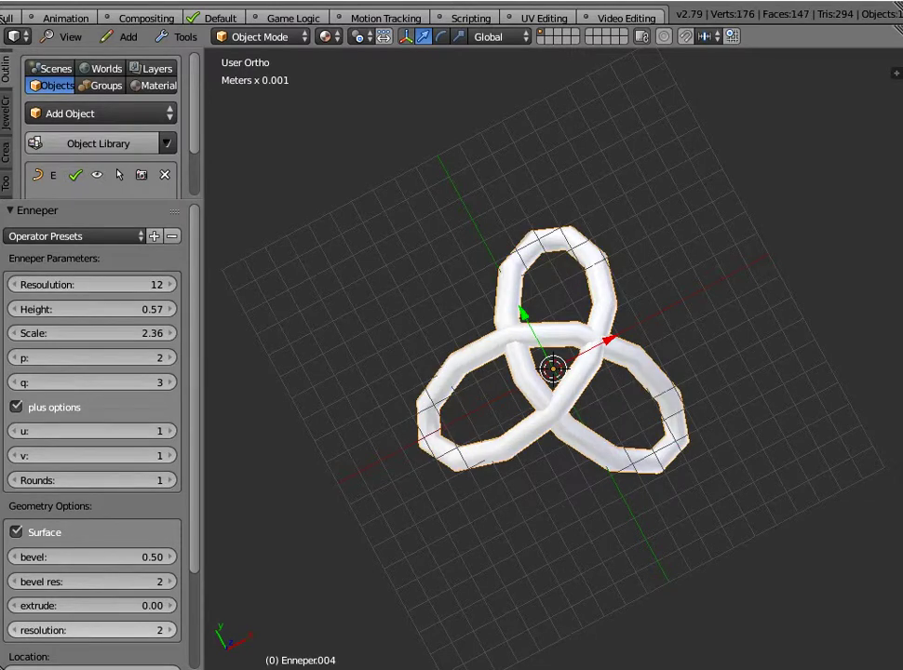
pyautogui.click(173, 630)
pyautogui.click(173, 630)
pyautogui.click(173, 631)
pyautogui.click(173, 630)
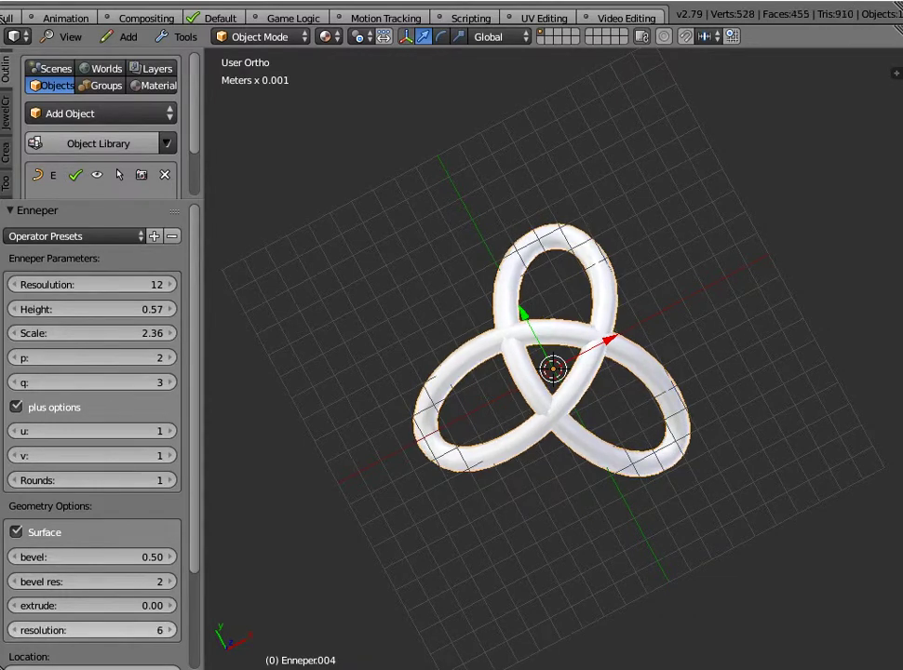
pyautogui.moveTo(102, 630); pyautogui.dragTo(82, 630)
pyautogui.moveTo(465, 391); pyautogui.dragTo(482, 270, button='middle')
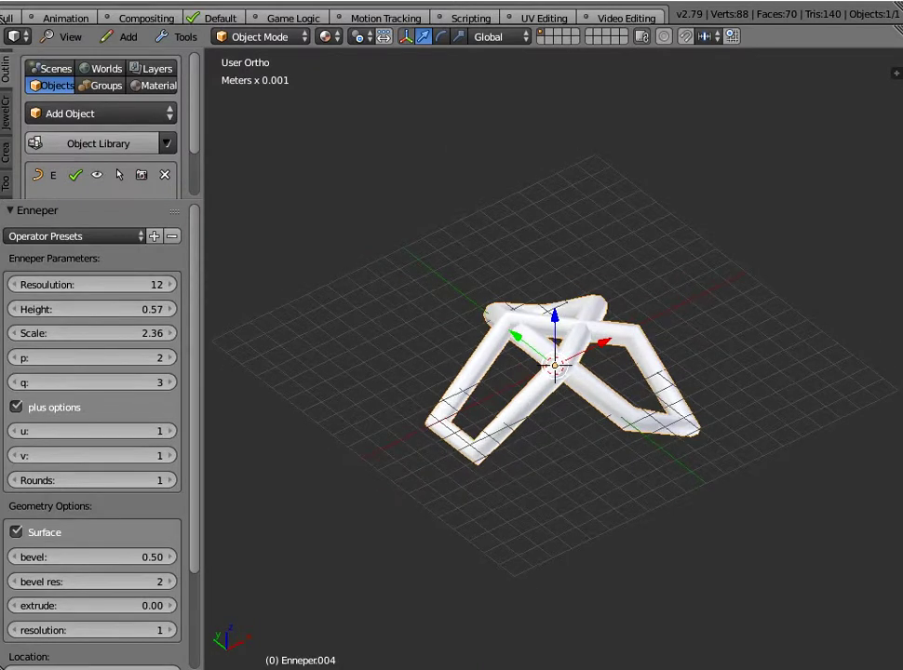